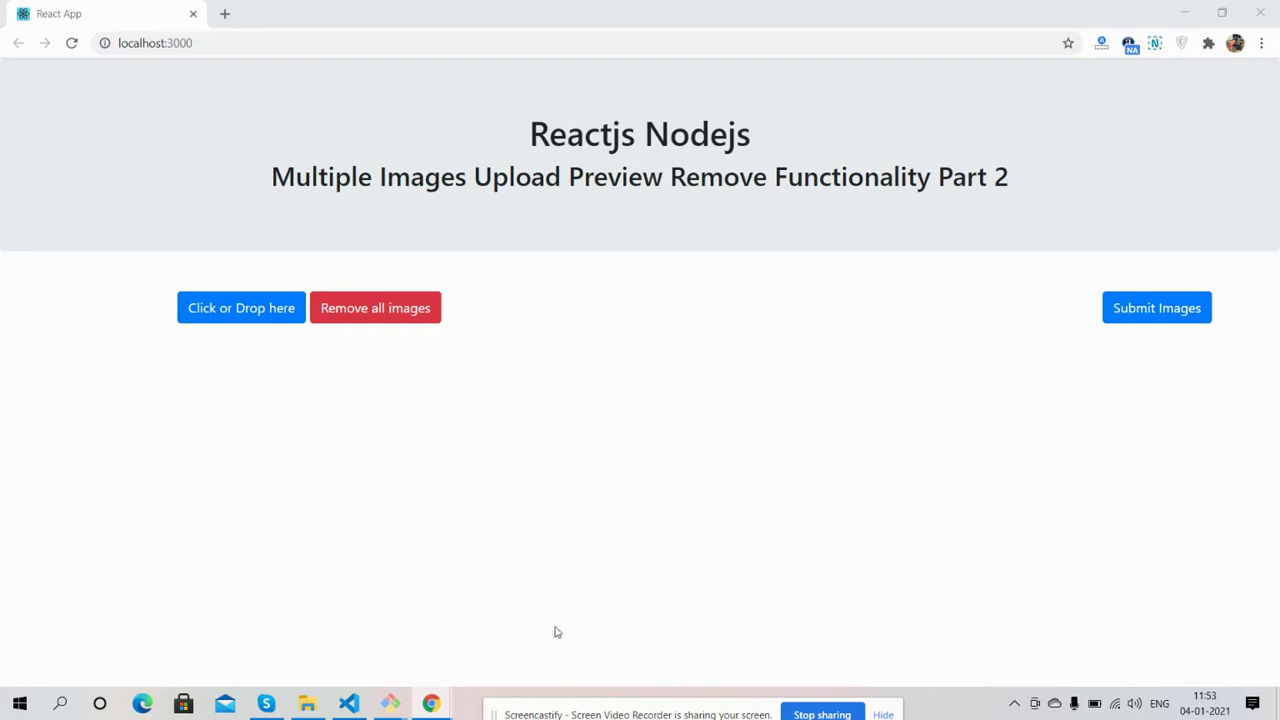
# - Check the contents of the nodejs project's public folder in File Explorer and return to the React app in Chrome
pyautogui.click(306, 705)
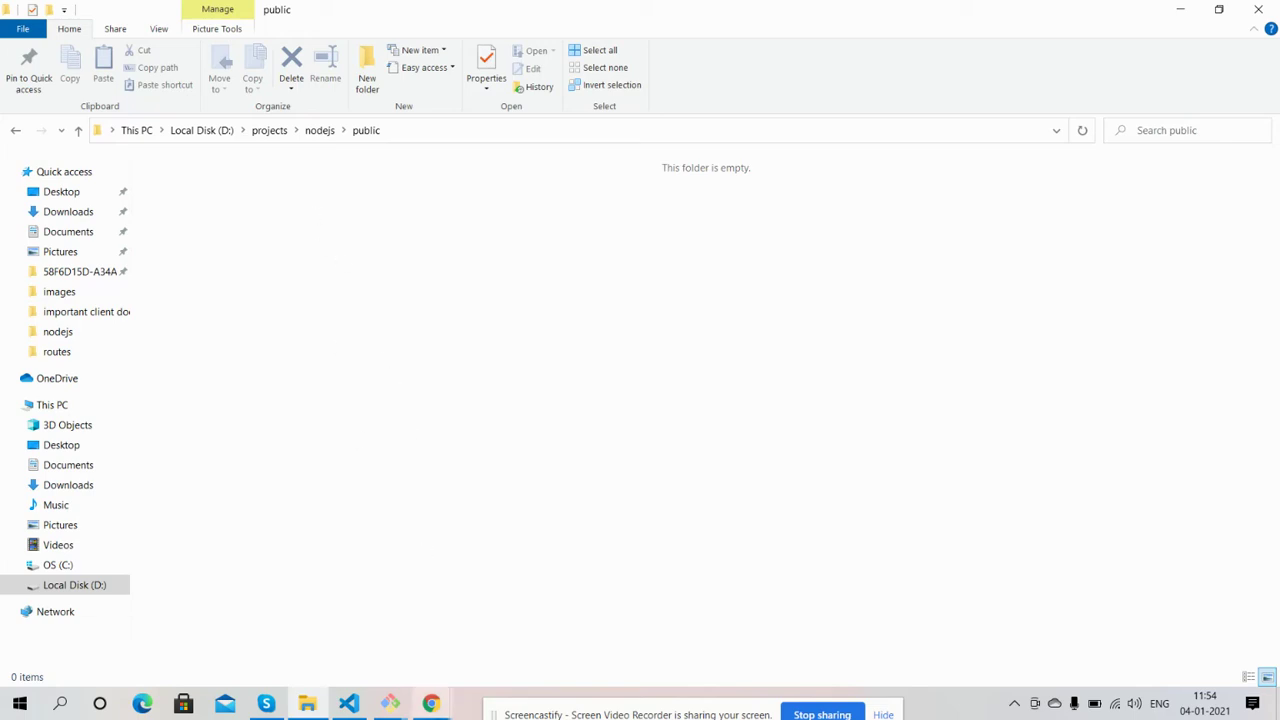
pyautogui.click(430, 704)
pyautogui.click(370, 640)
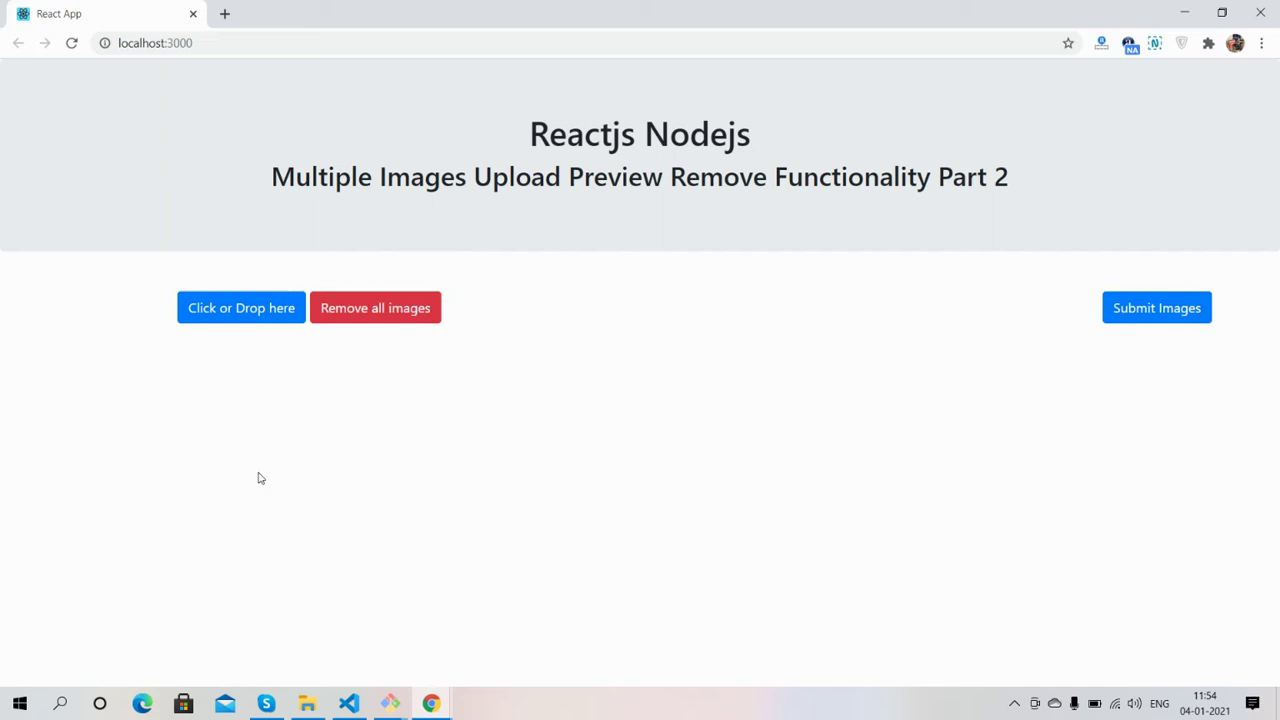
# - Add the catering, cuisine and fish-menu images from the images folder on Local Disk (D:) to the upload preview
pyautogui.click(249, 314)
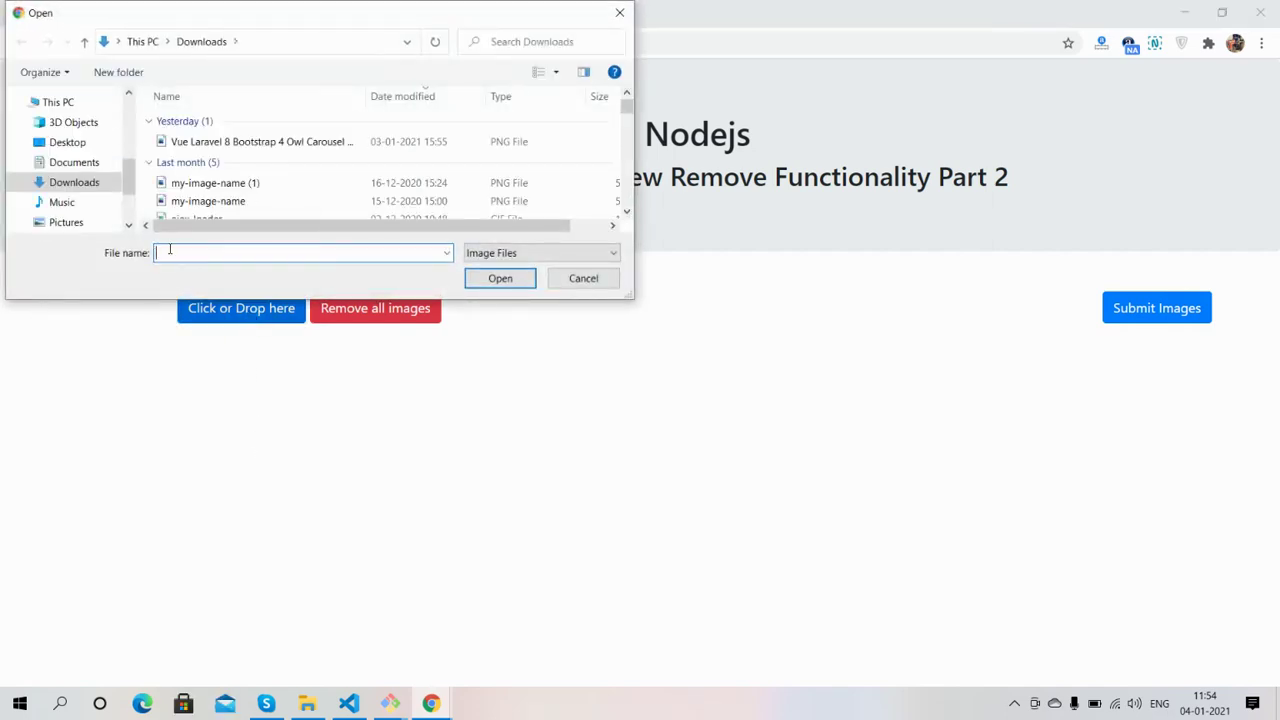
pyautogui.click(78, 222)
pyautogui.scroll(-2, 128, 192)
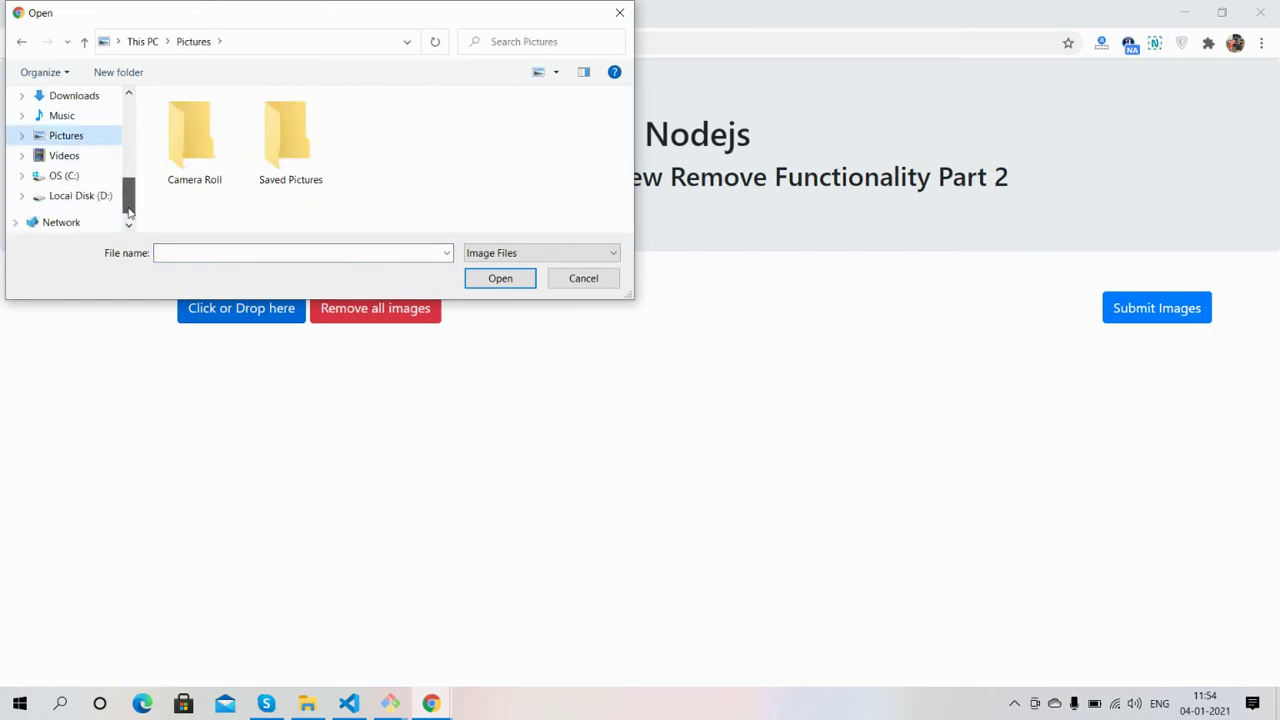
pyautogui.click(98, 196)
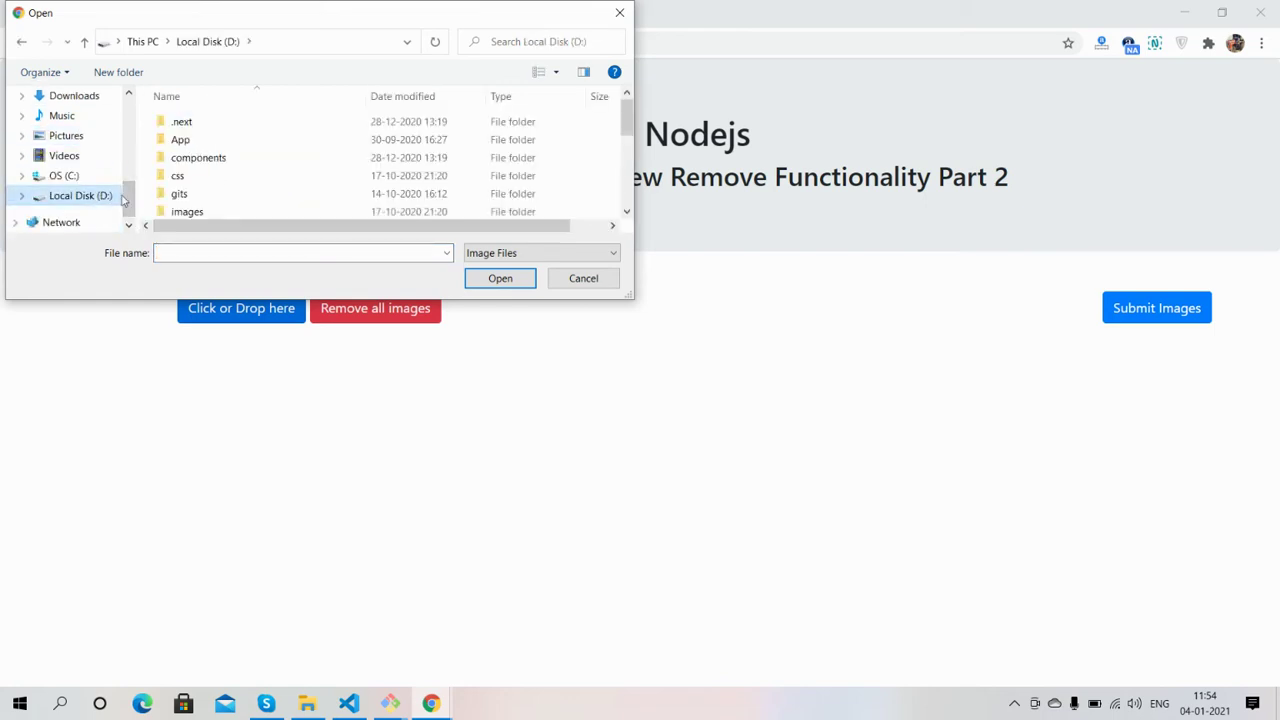
pyautogui.doubleClick(176, 212)
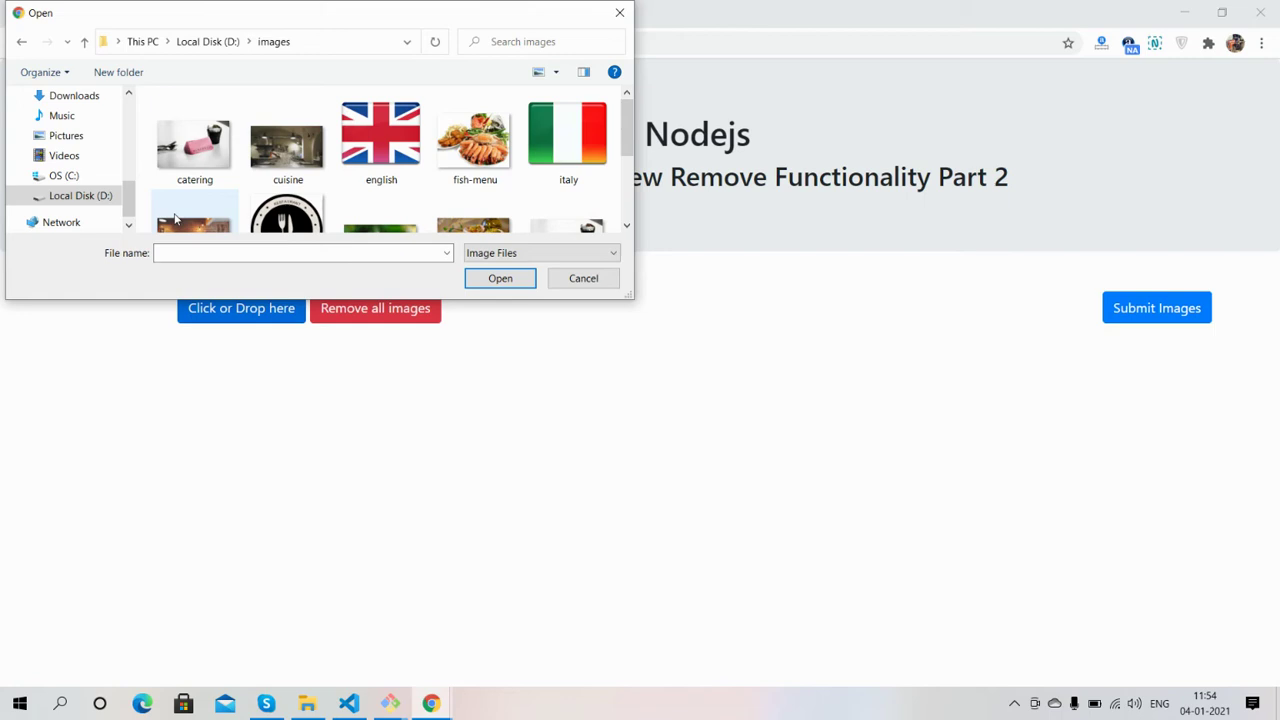
pyautogui.click(192, 155)
pyautogui.keyDown('ctrl'); pyautogui.click(268, 155); pyautogui.keyUp('ctrl')
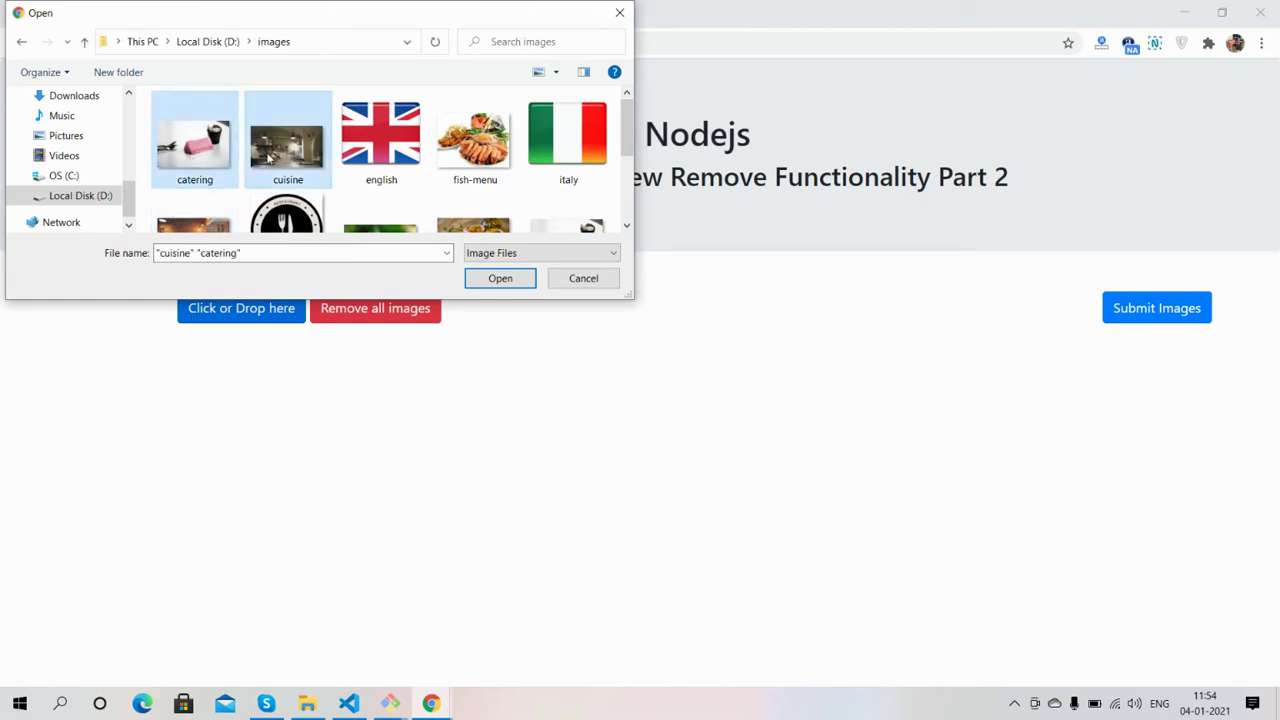
pyautogui.keyDown('ctrl'); pyautogui.click(474, 157); pyautogui.keyUp('ctrl')
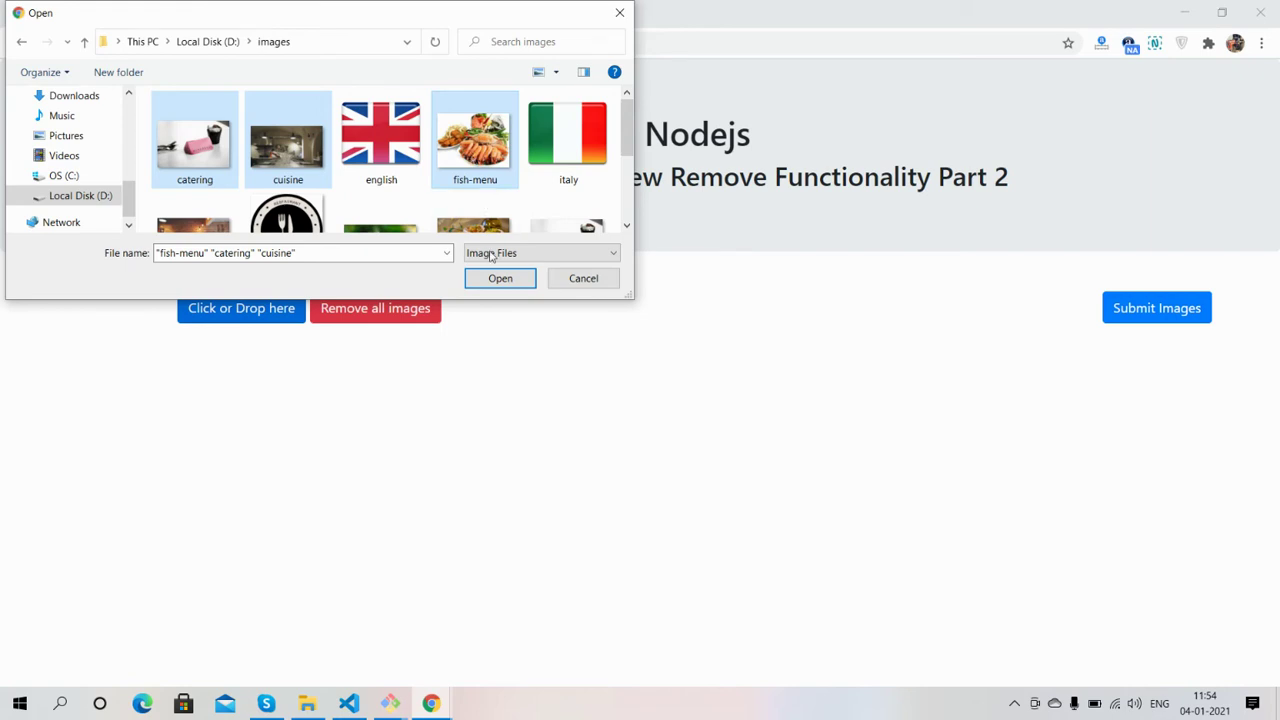
pyautogui.click(500, 281)
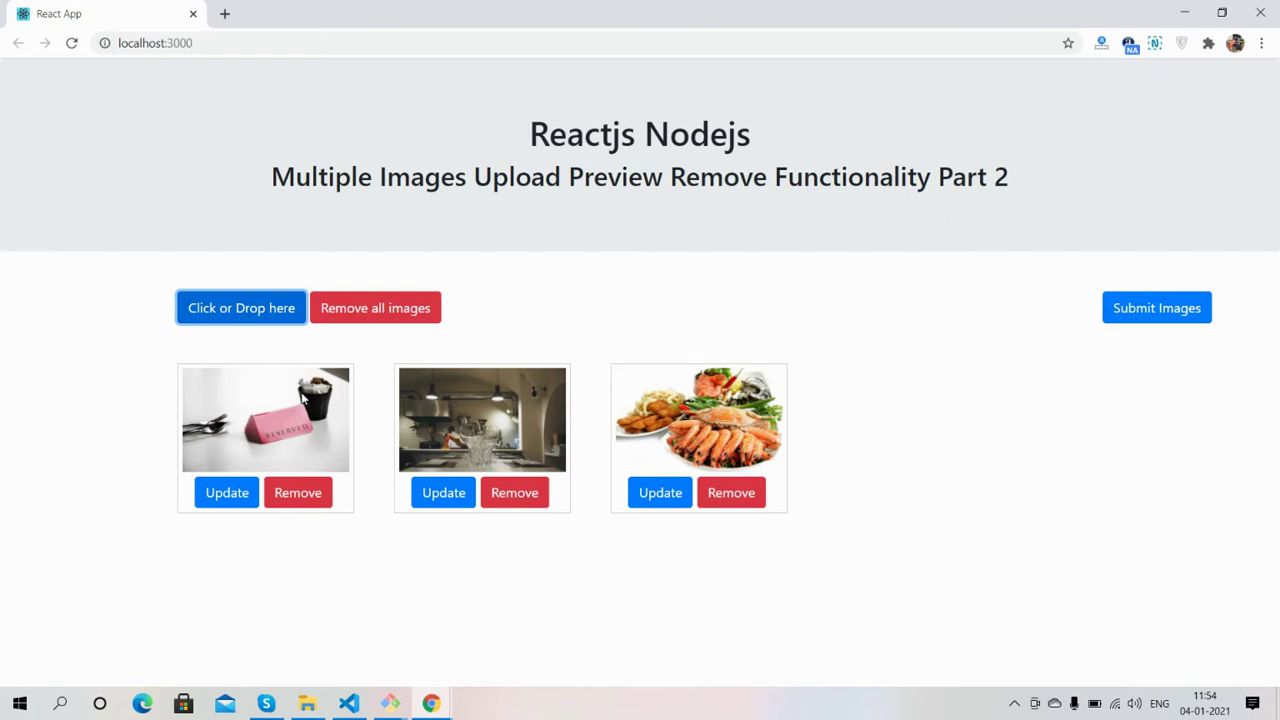
# - Replace the first previewed image with menu-vegetarian and remove all images from the preview
pyautogui.click(222, 503)
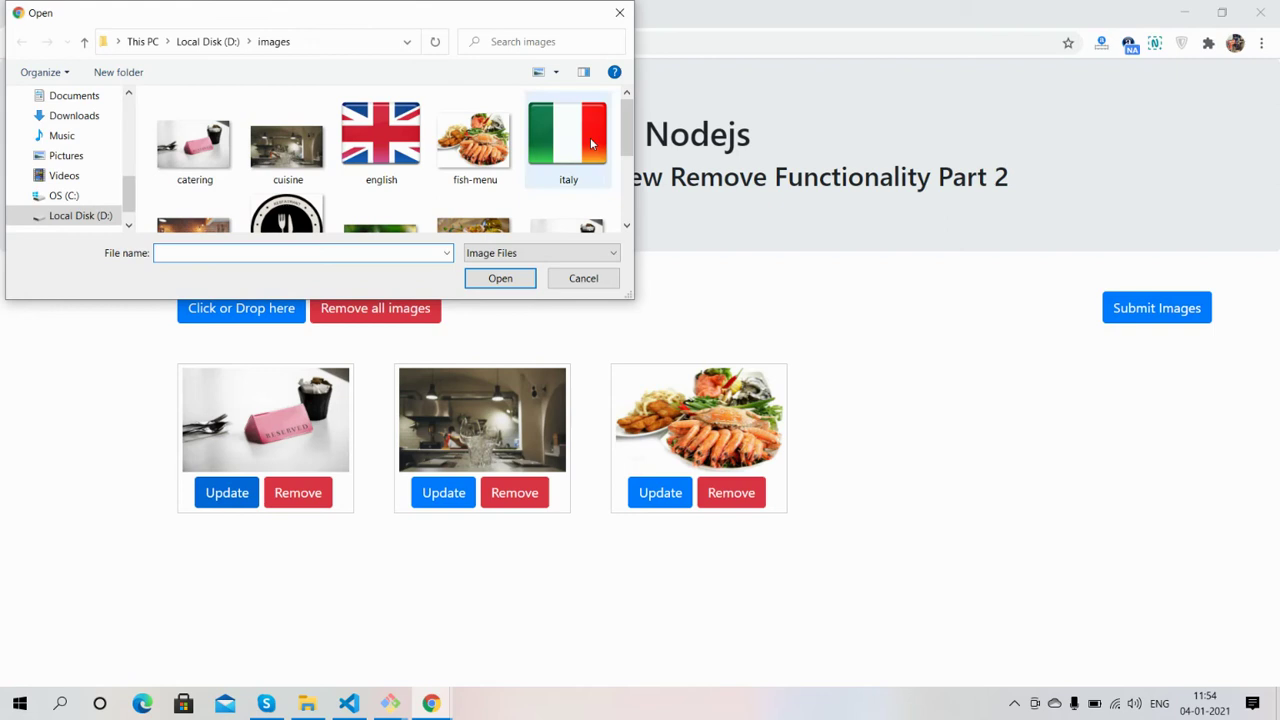
pyautogui.scroll(-1, 470, 140)
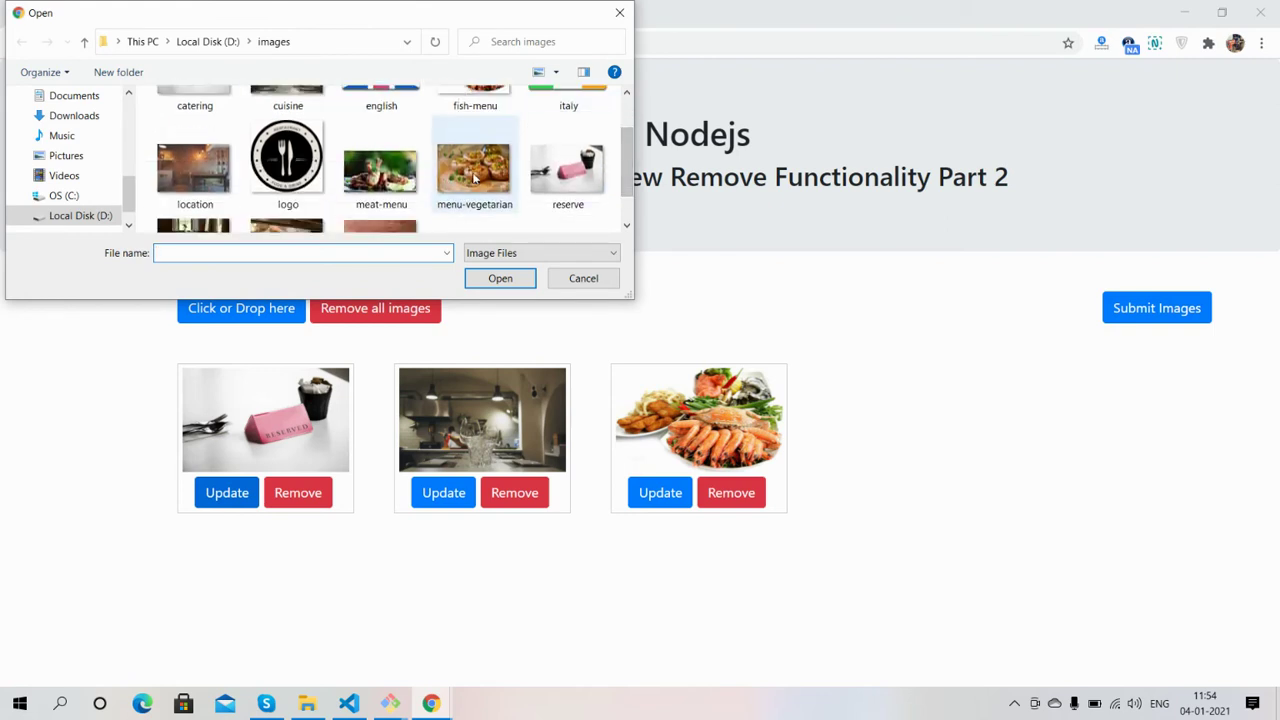
pyautogui.click(474, 176)
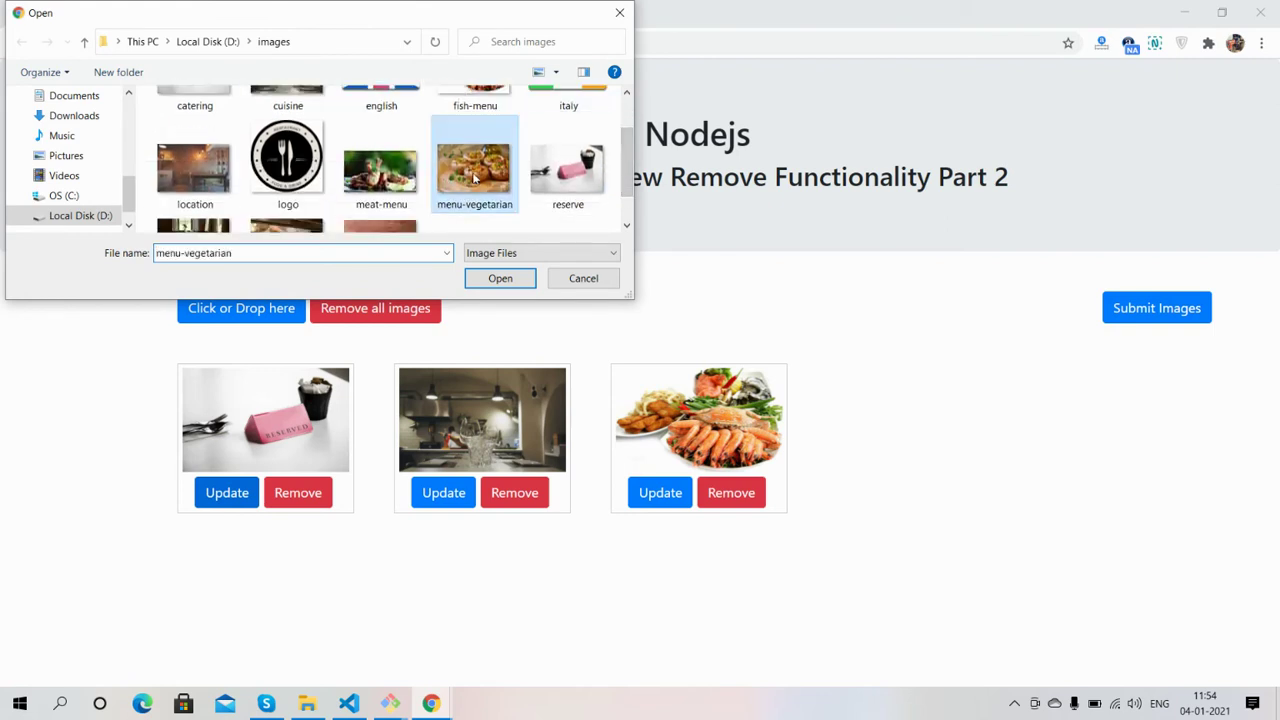
pyautogui.click(491, 277)
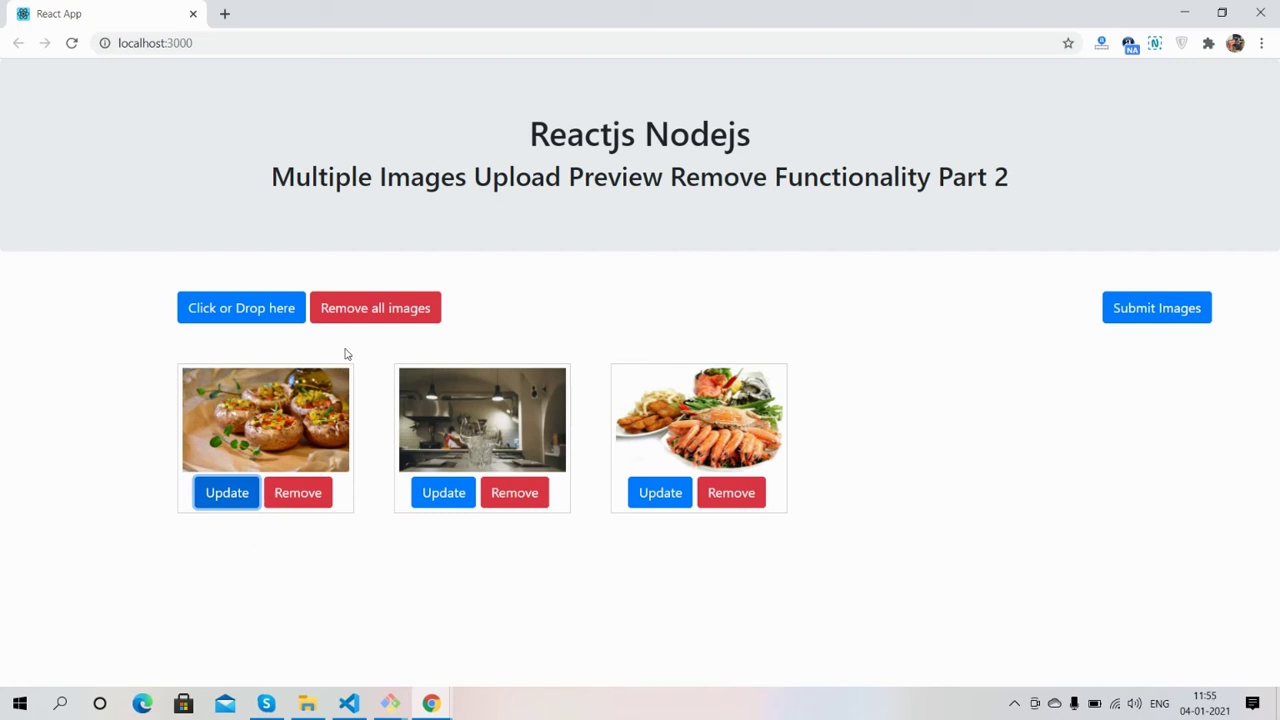
pyautogui.click(372, 308)
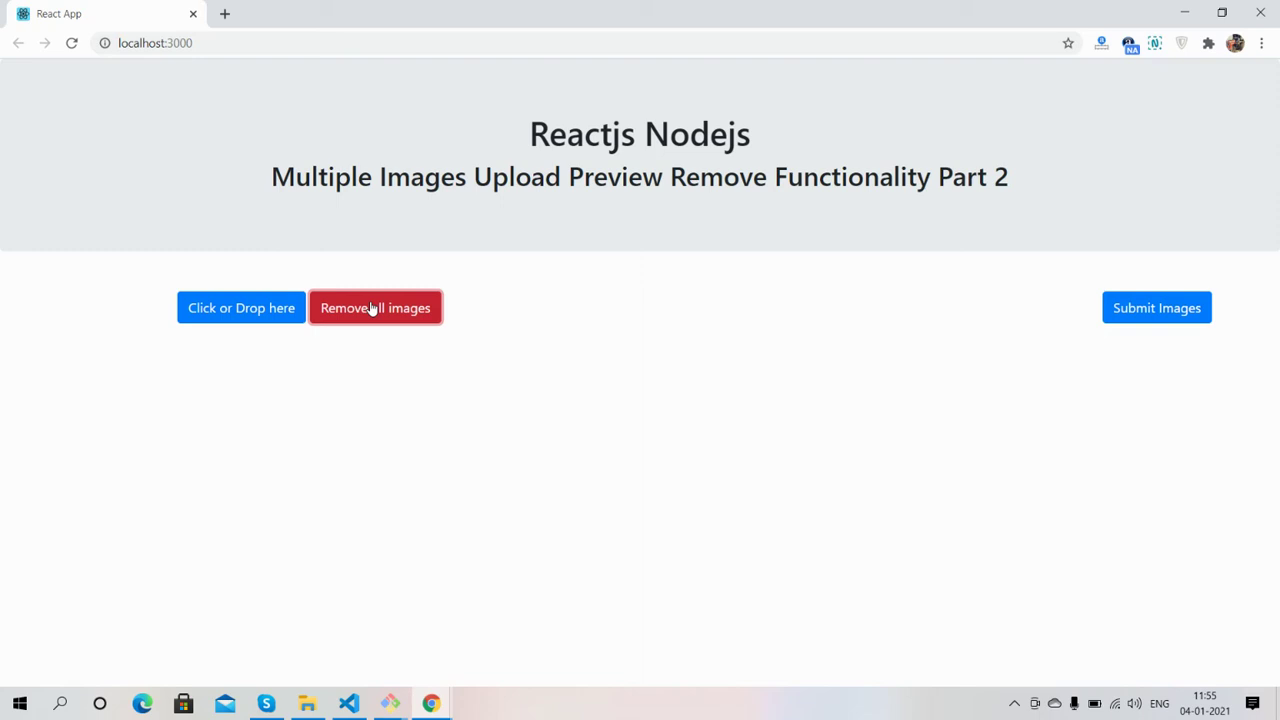
# - Add the catering image to the empty upload preview
pyautogui.click(277, 310)
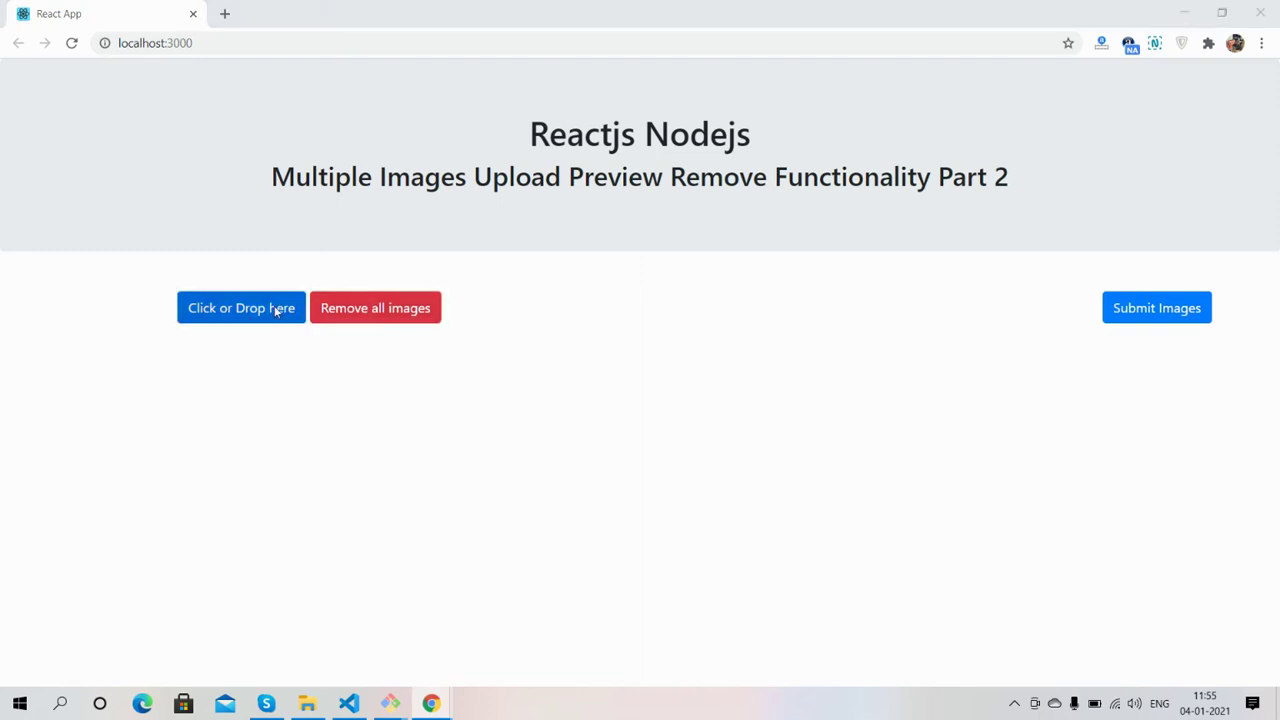
pyautogui.click(195, 140)
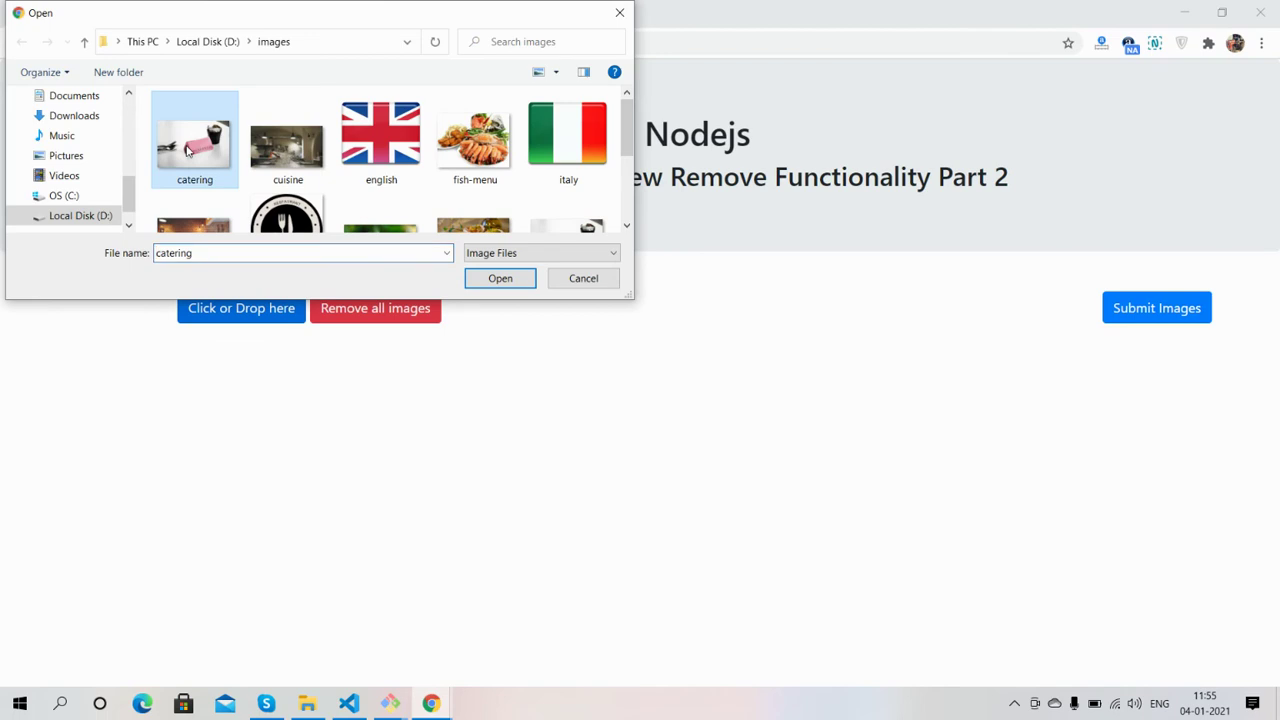
pyautogui.click(501, 285)
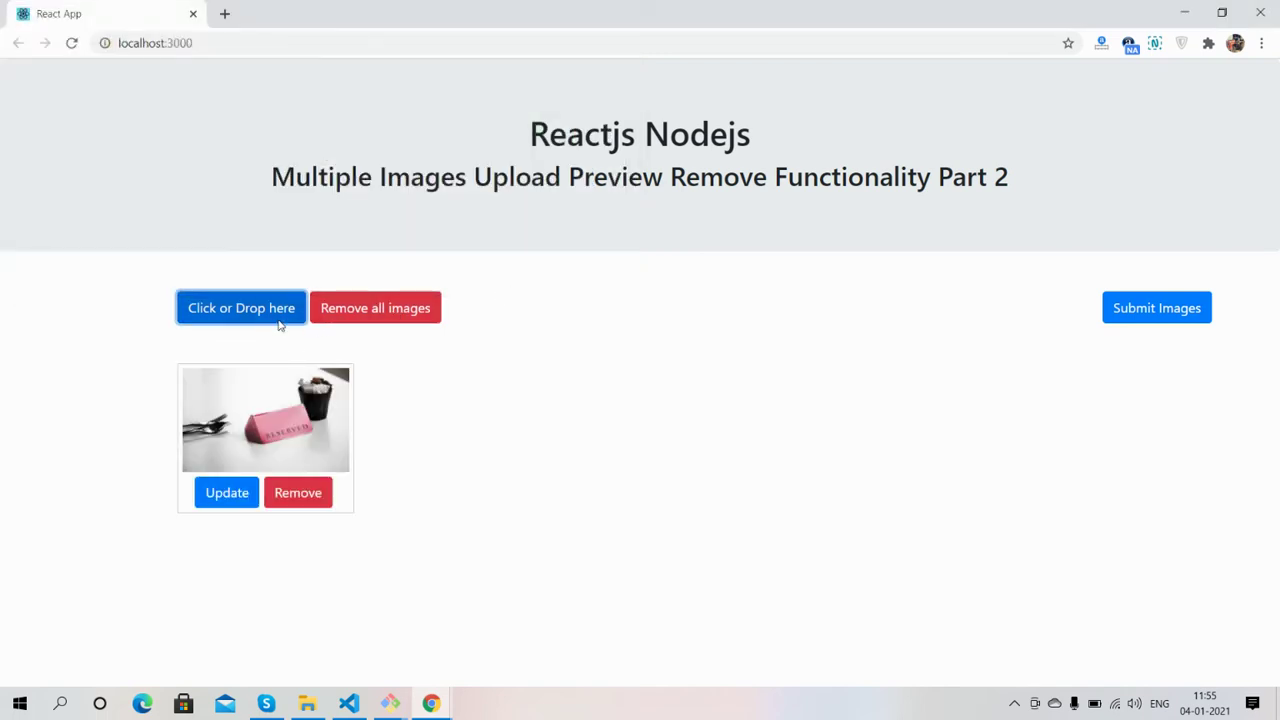
# - Add the cuisine image to the preview and remove that same image again
pyautogui.click(280, 324)
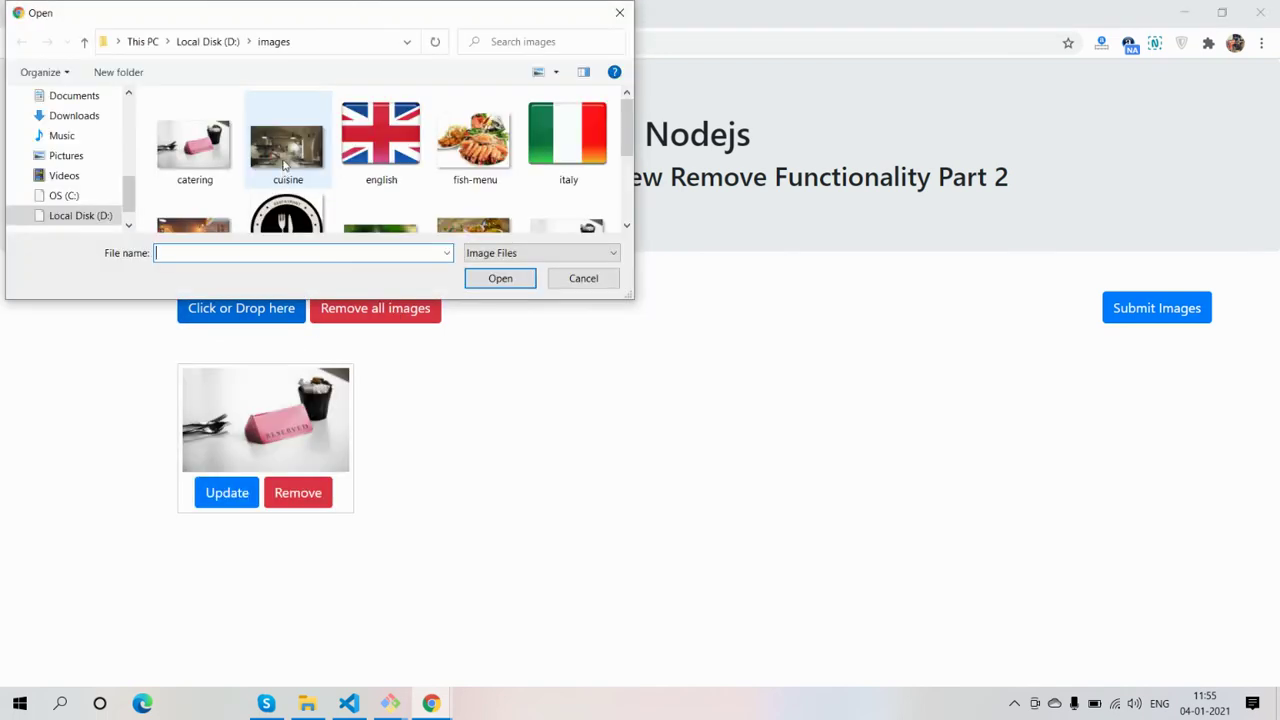
pyautogui.click(285, 160)
pyautogui.click(488, 280)
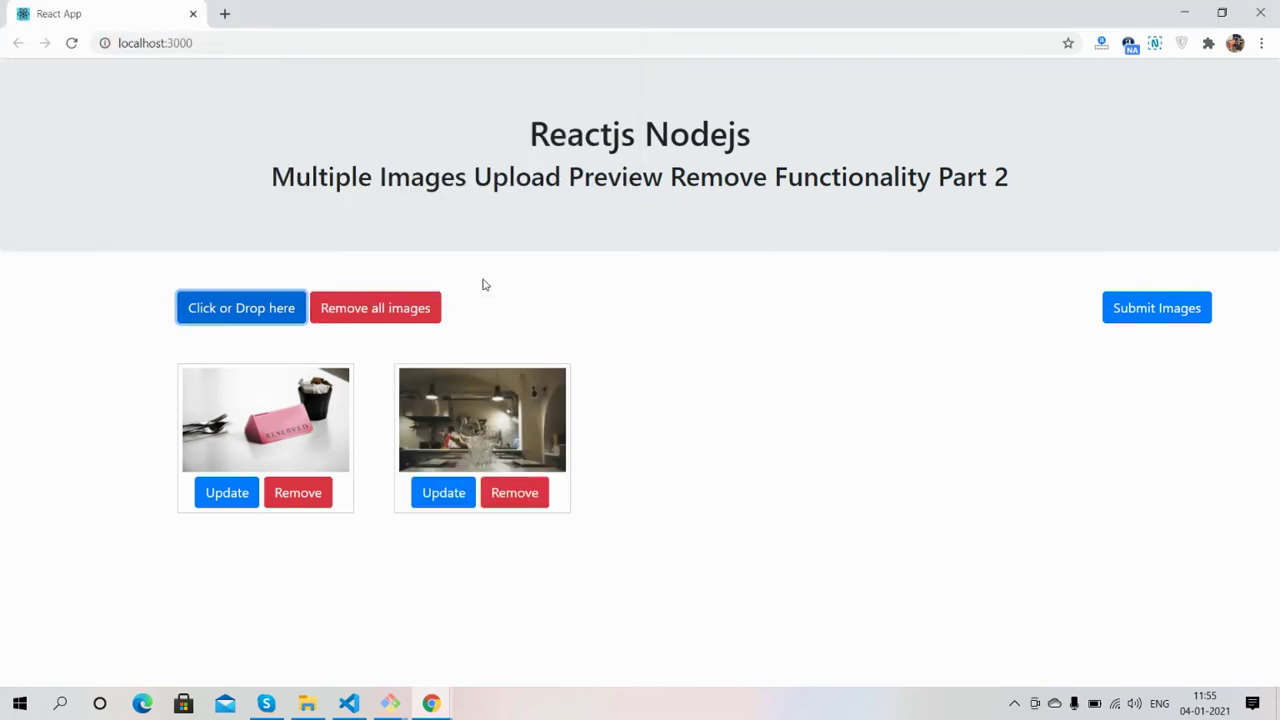
pyautogui.click(530, 494)
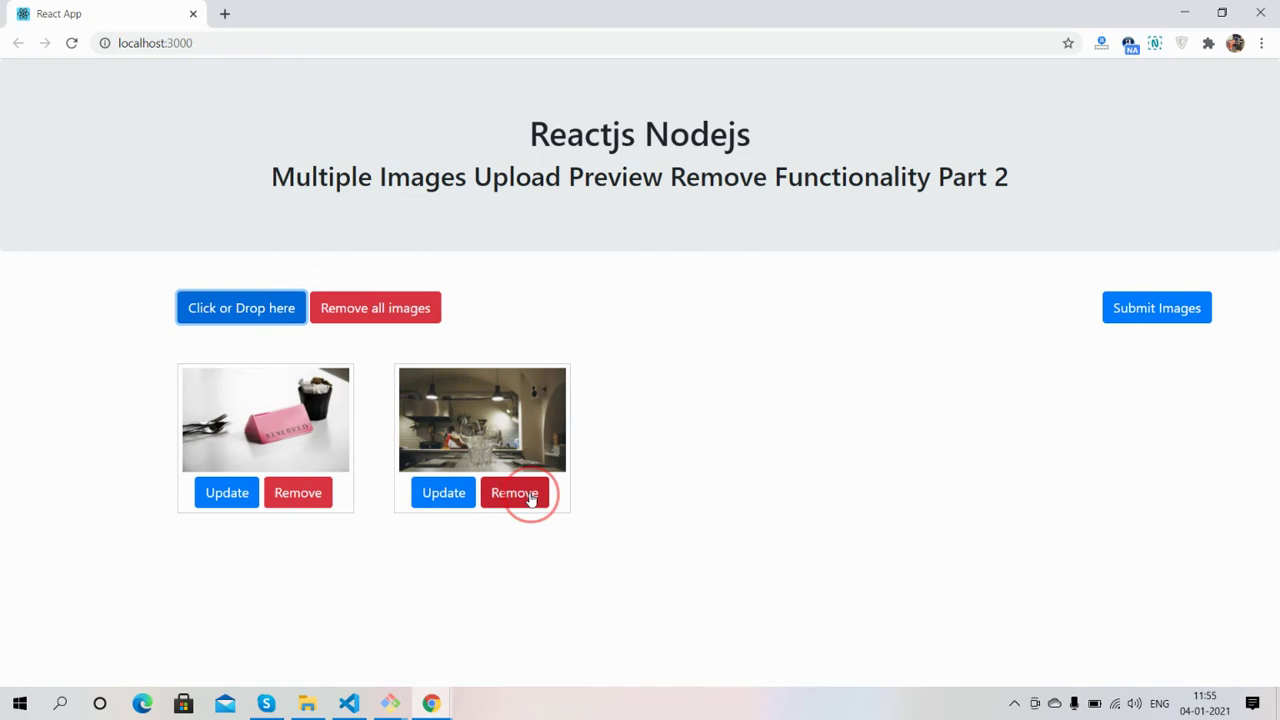
# - Add the fish-menu and meat-menu images to the preview one after the other
pyautogui.click(258, 310)
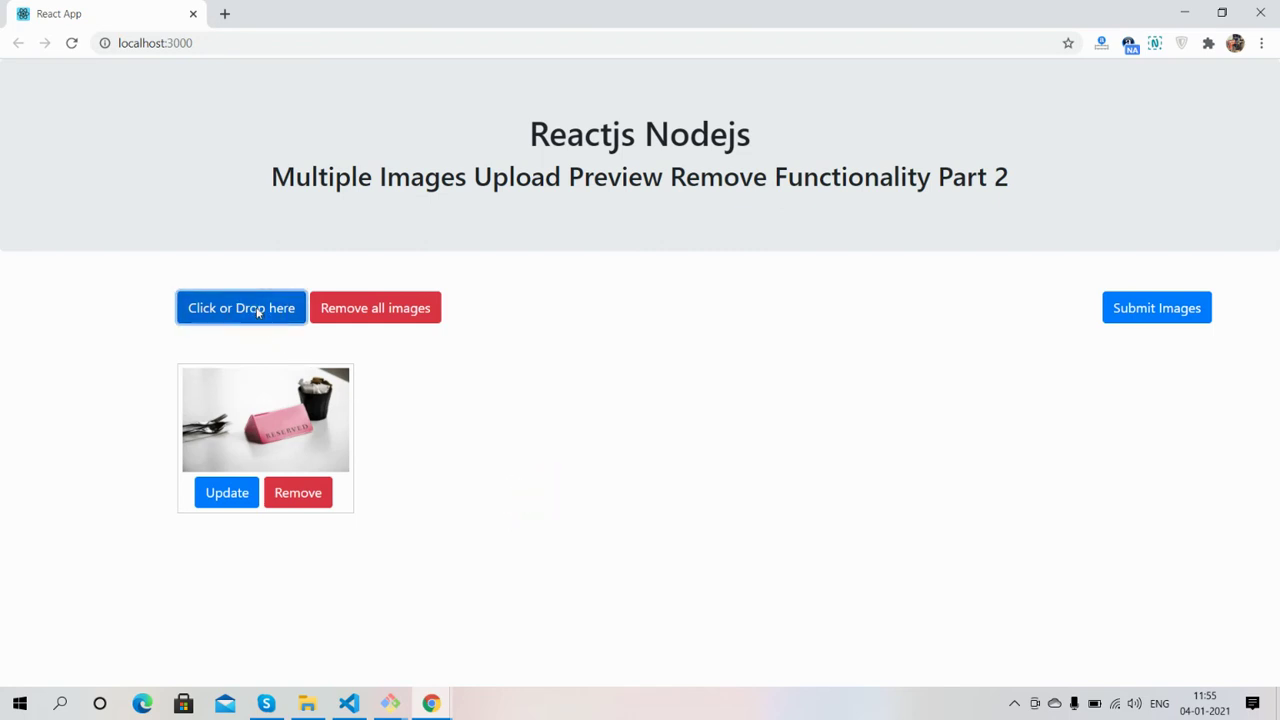
pyautogui.click(468, 130)
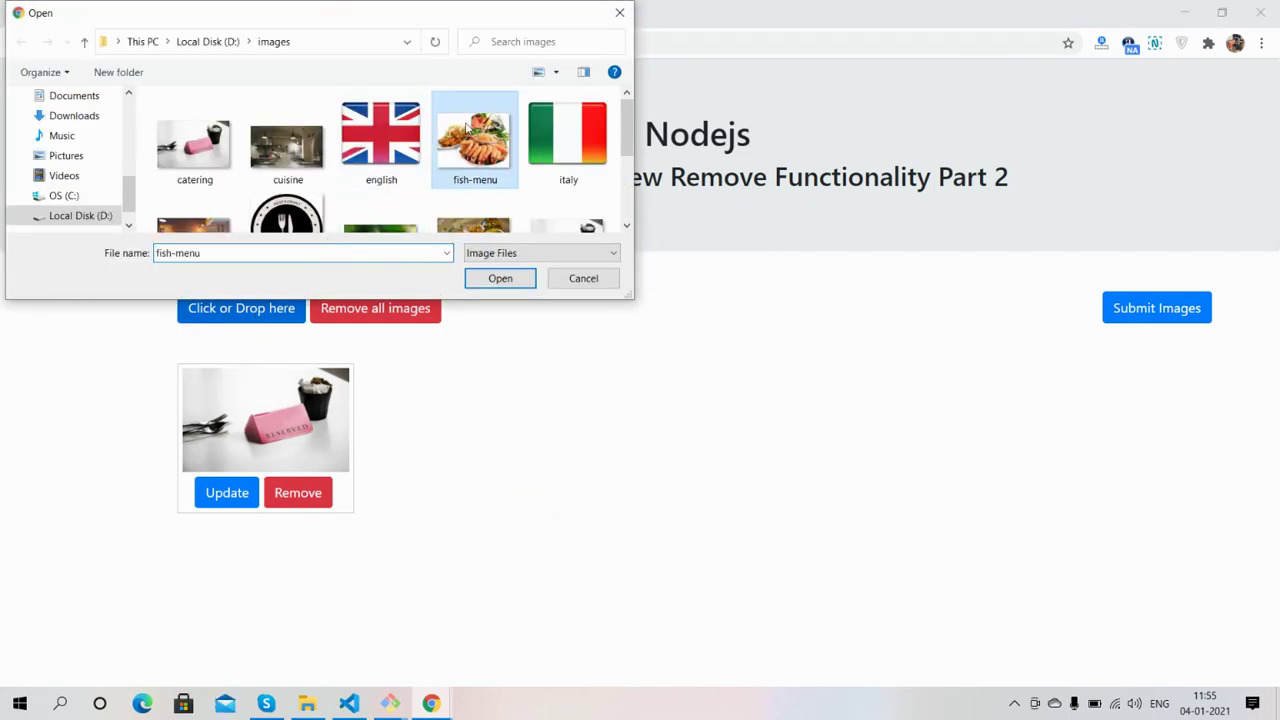
pyautogui.click(497, 279)
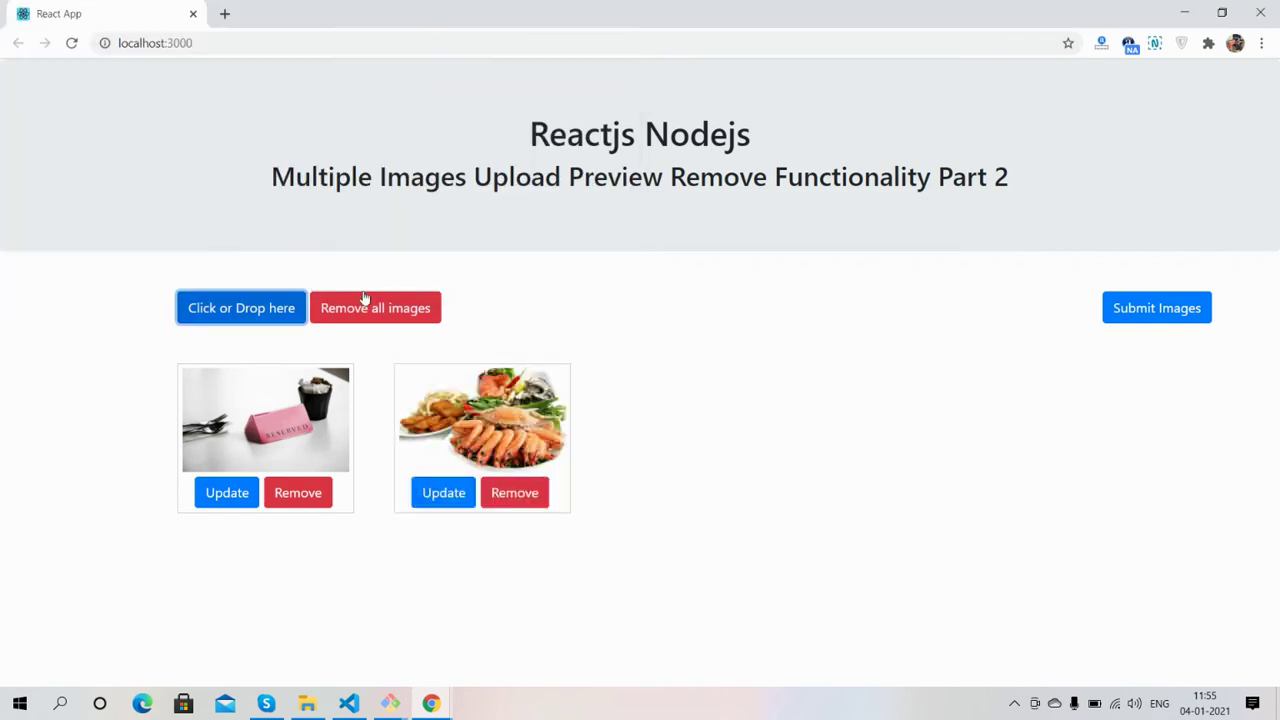
pyautogui.click(262, 298)
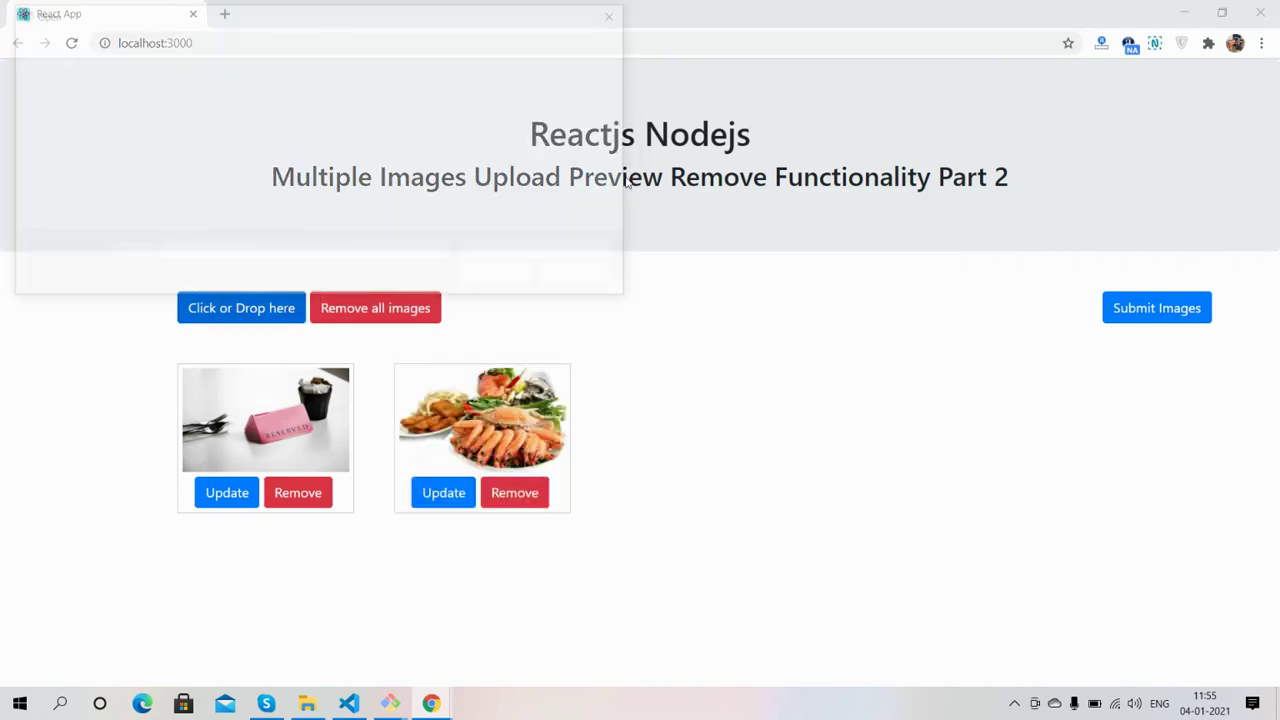
pyautogui.moveTo(629, 129); pyautogui.dragTo(629, 150)
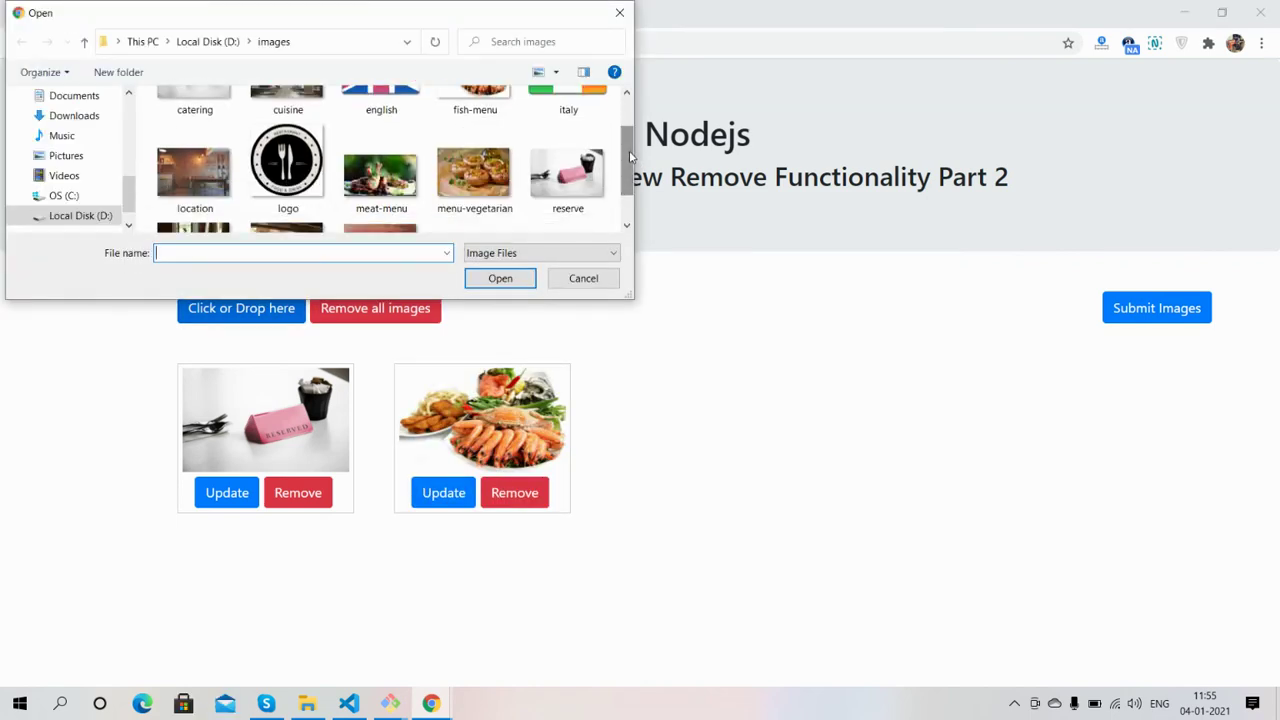
pyautogui.click(385, 179)
pyautogui.click(491, 278)
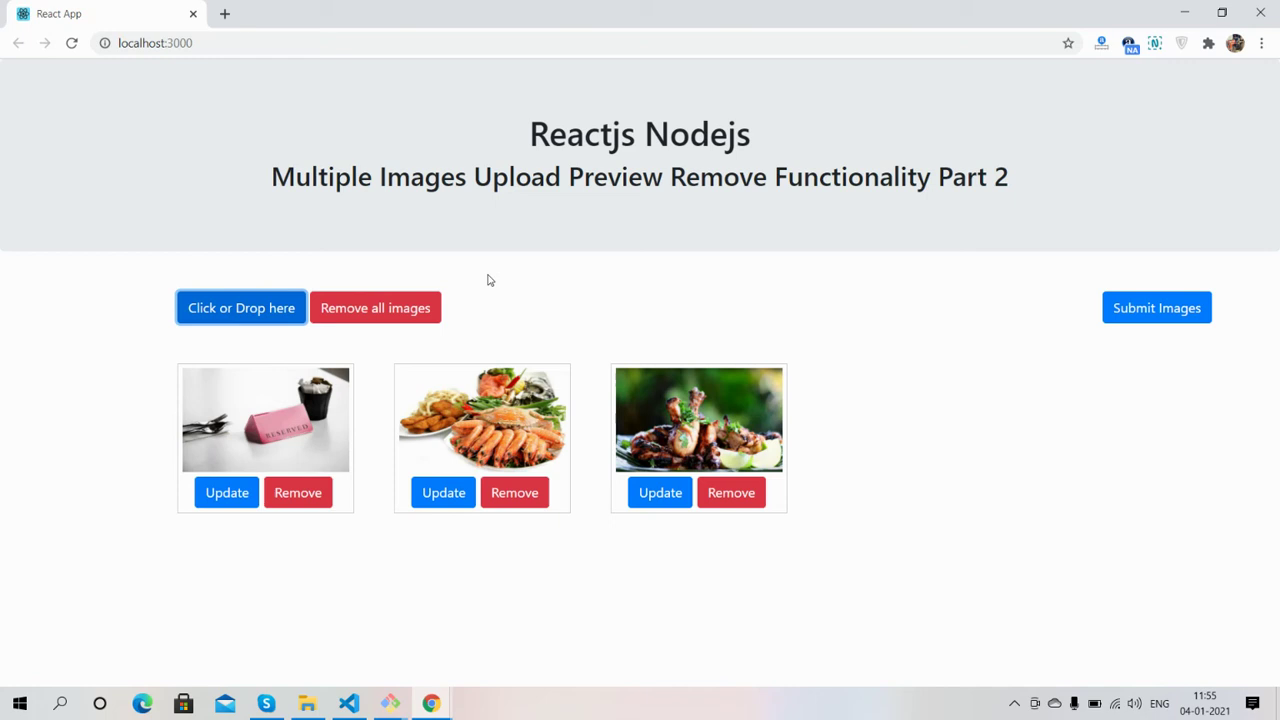
# - Check the public folder in File Explorer, submit the previewed images in the React app and dismiss the upload message
pyautogui.click(307, 704)
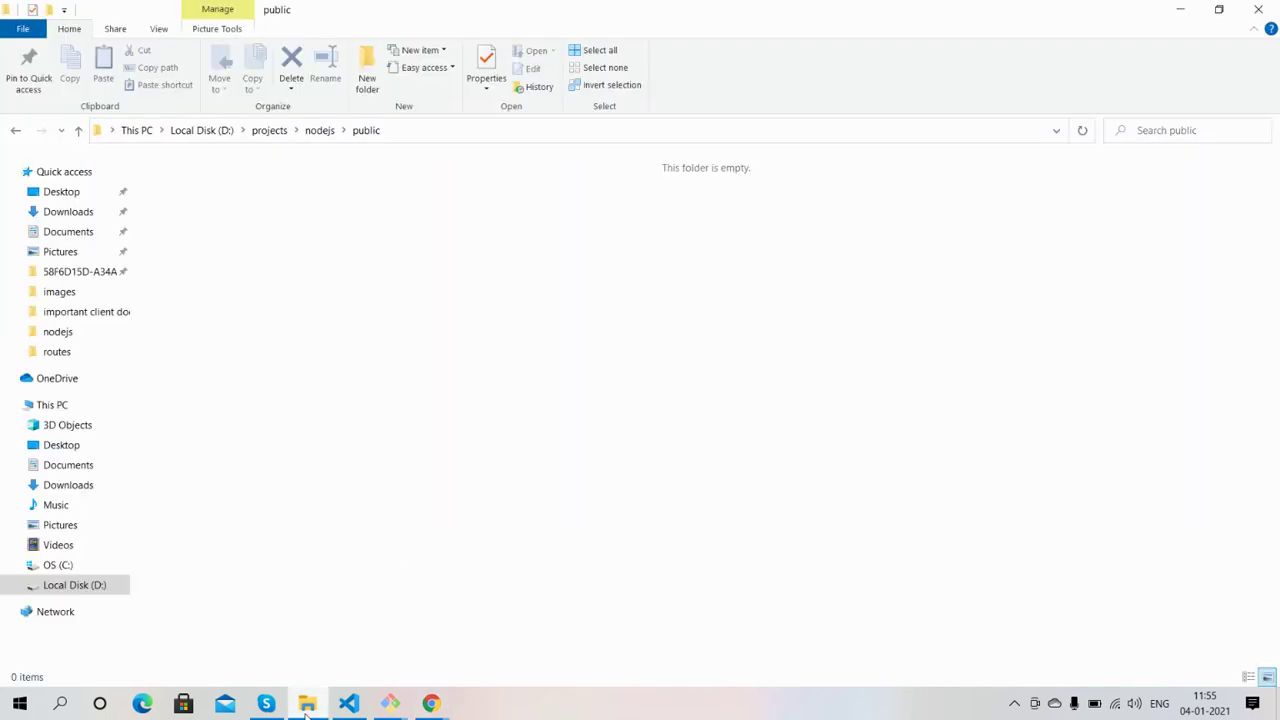
pyautogui.click(306, 706)
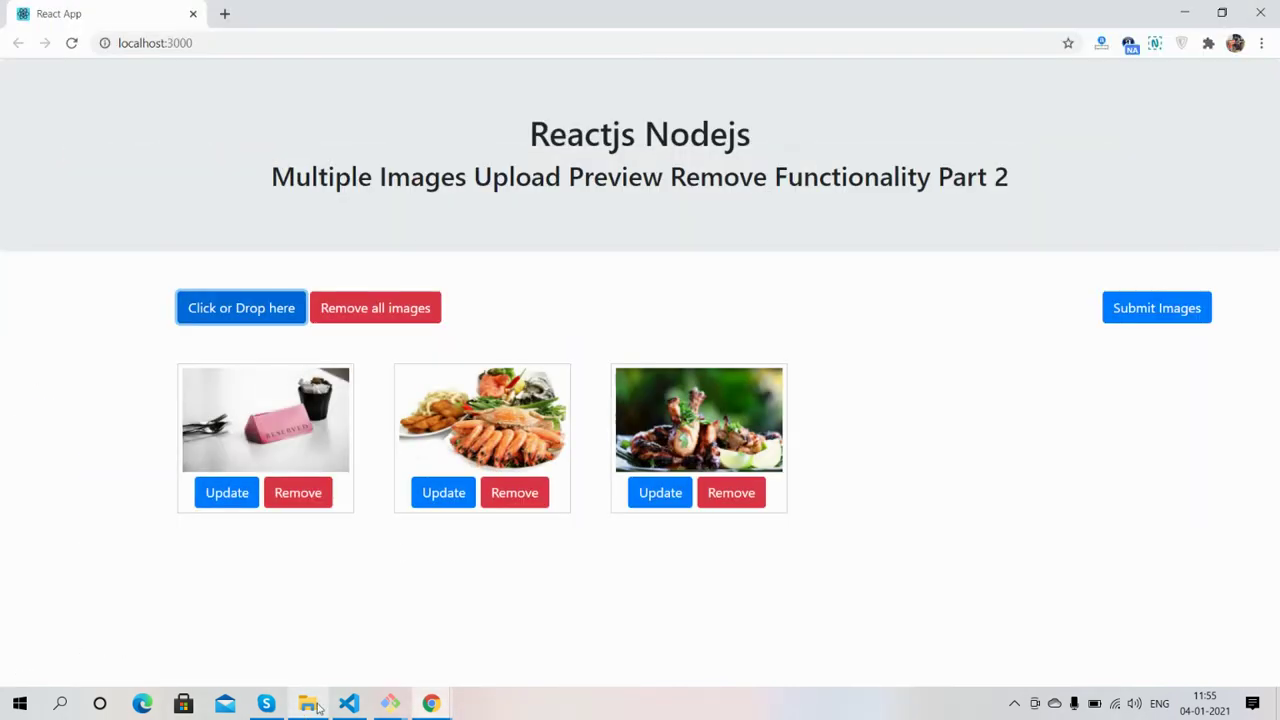
pyautogui.click(1124, 316)
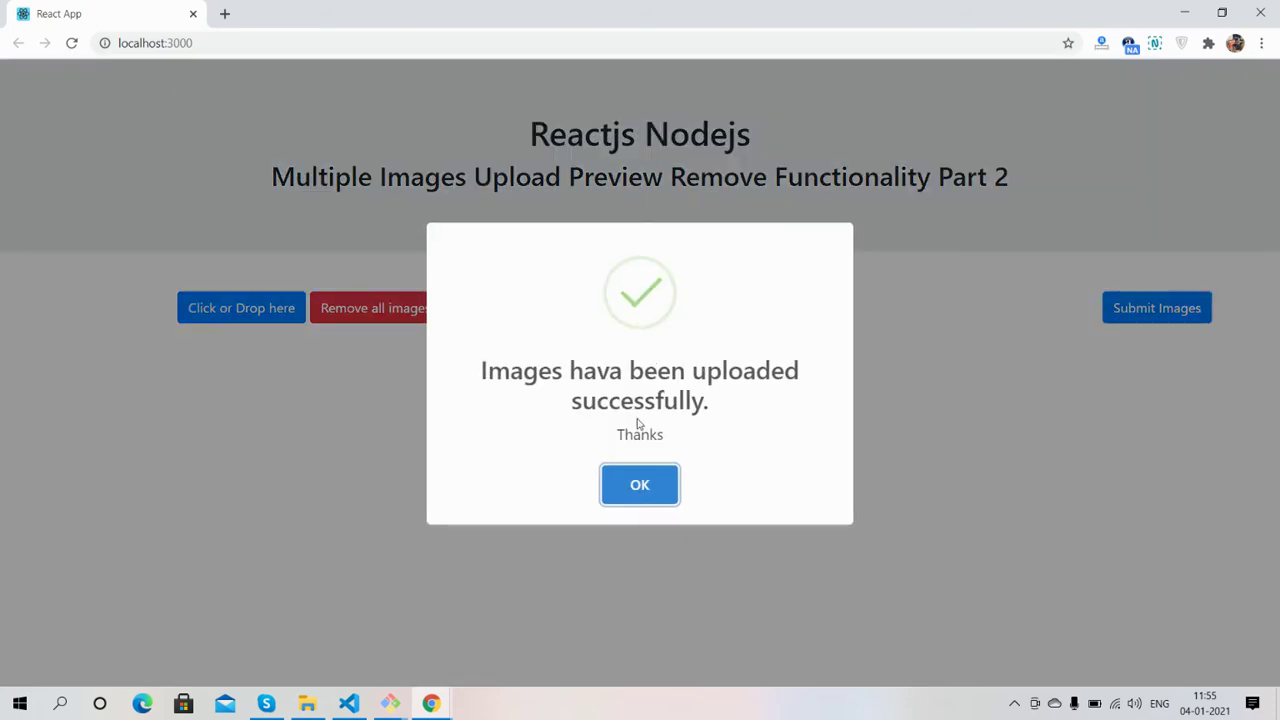
pyautogui.click(622, 487)
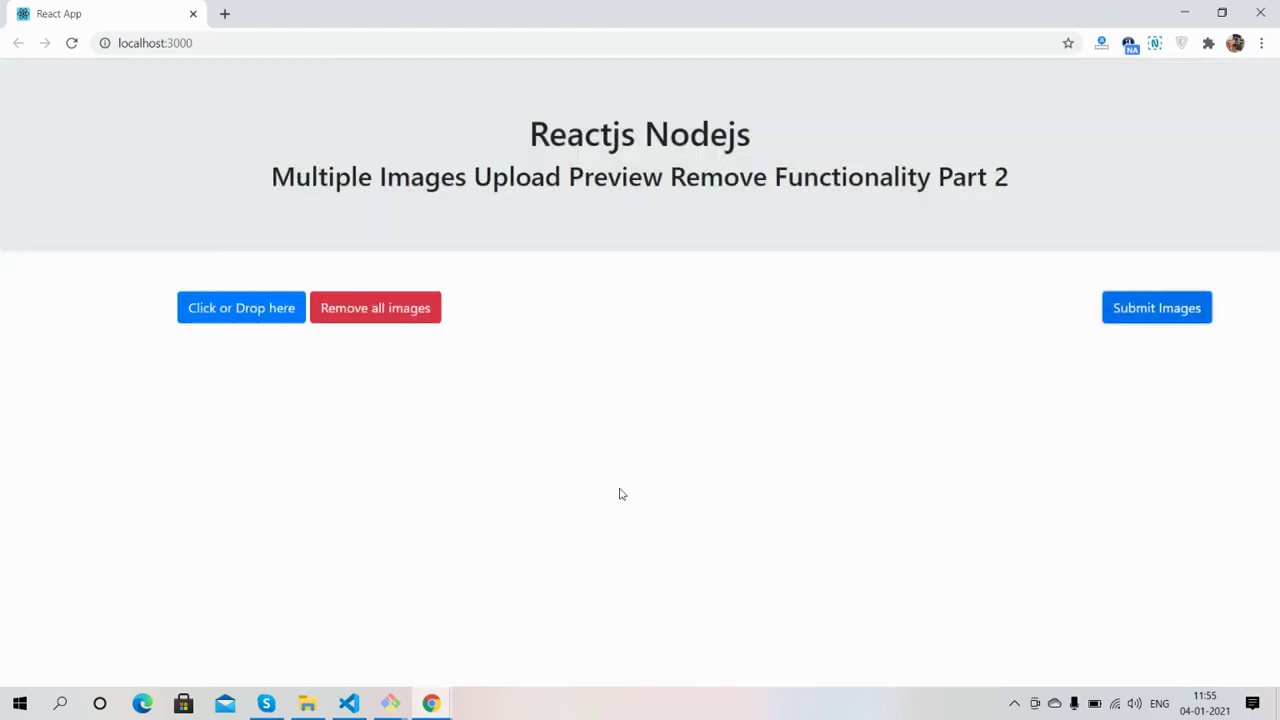
# - Check the public folder in File Explorer for the uploaded image files and return to the React app in Chrome
pyautogui.click(307, 703)
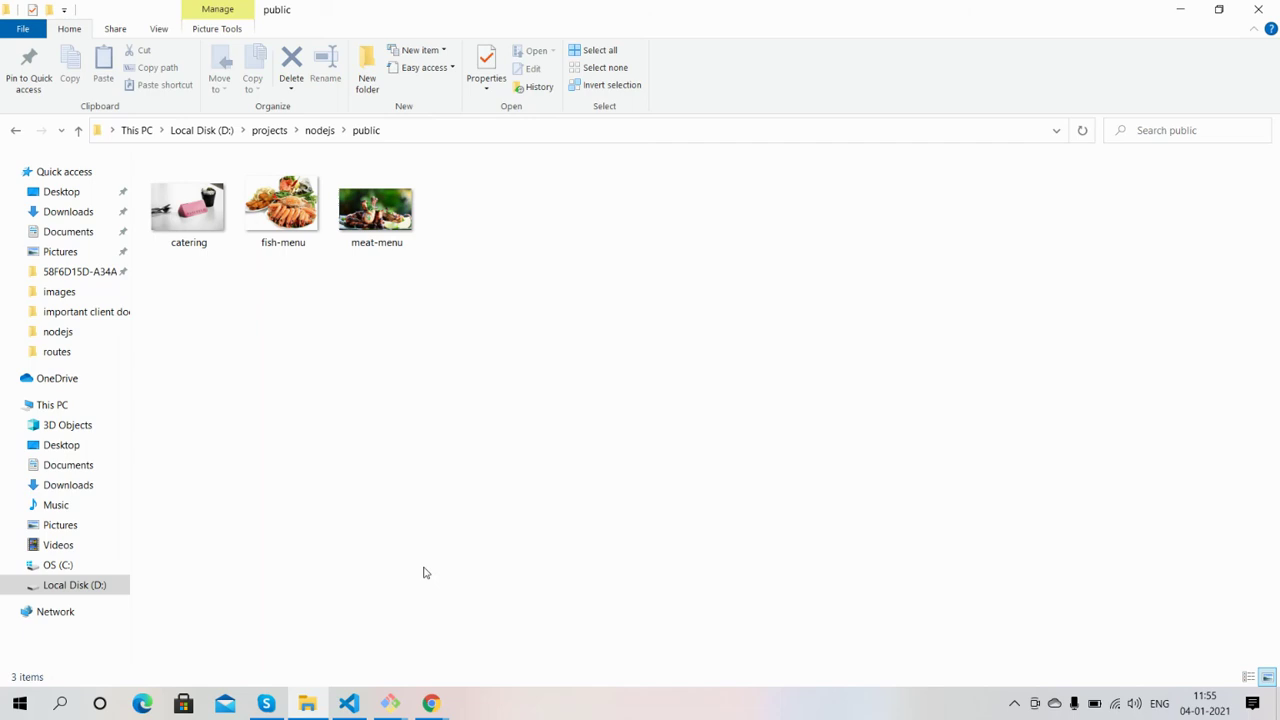
pyautogui.click(429, 705)
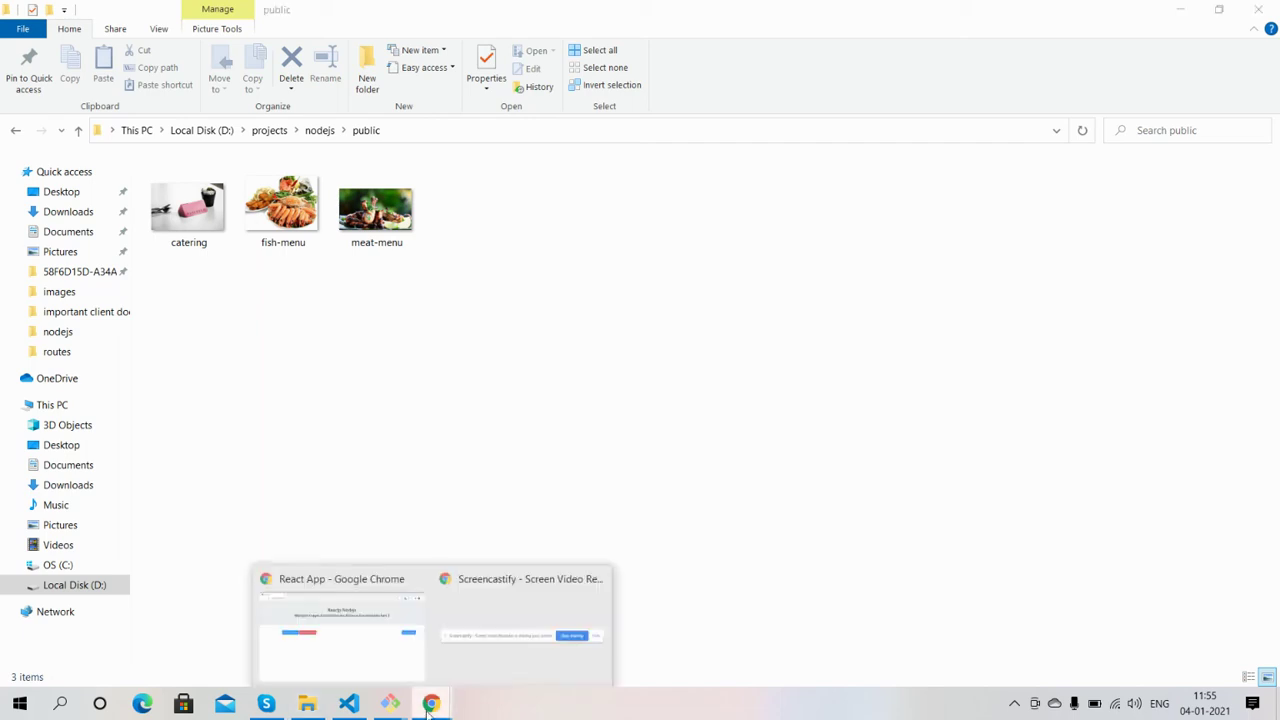
pyautogui.click(368, 651)
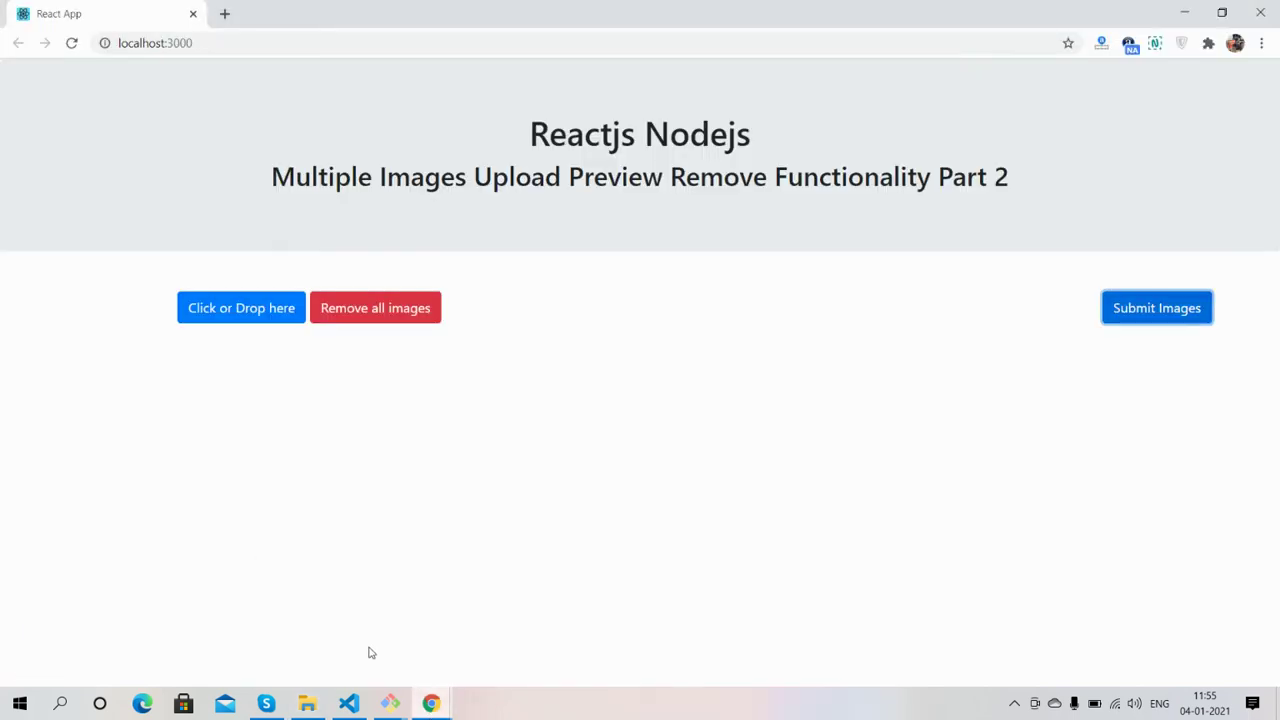
# - Add the catering image from the images folder to the upload preview
pyautogui.click(240, 309)
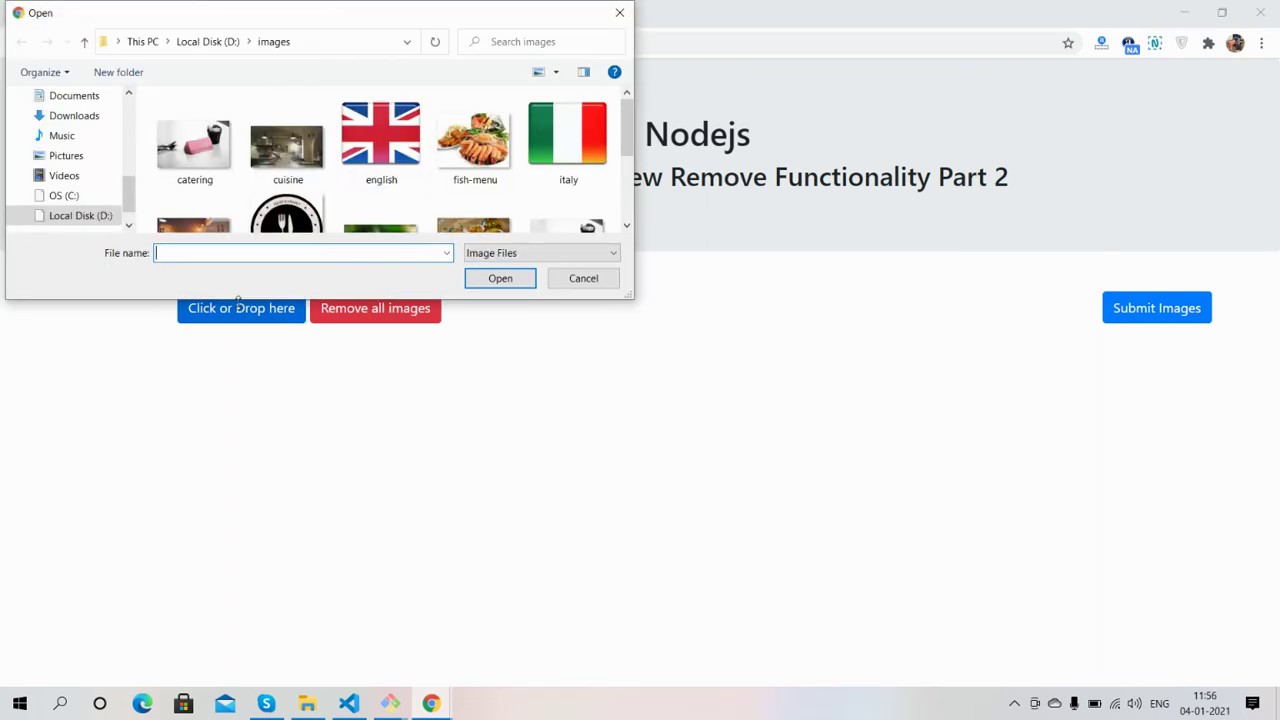
pyautogui.click(213, 152)
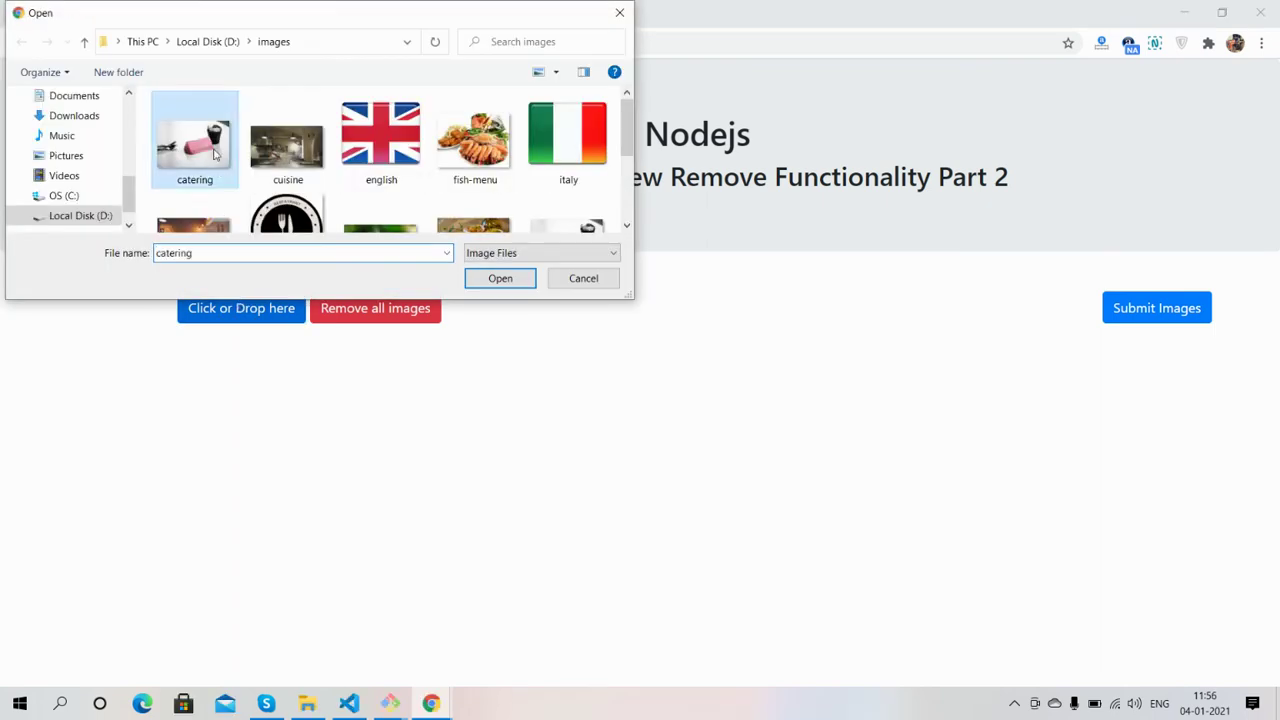
pyautogui.click(473, 279)
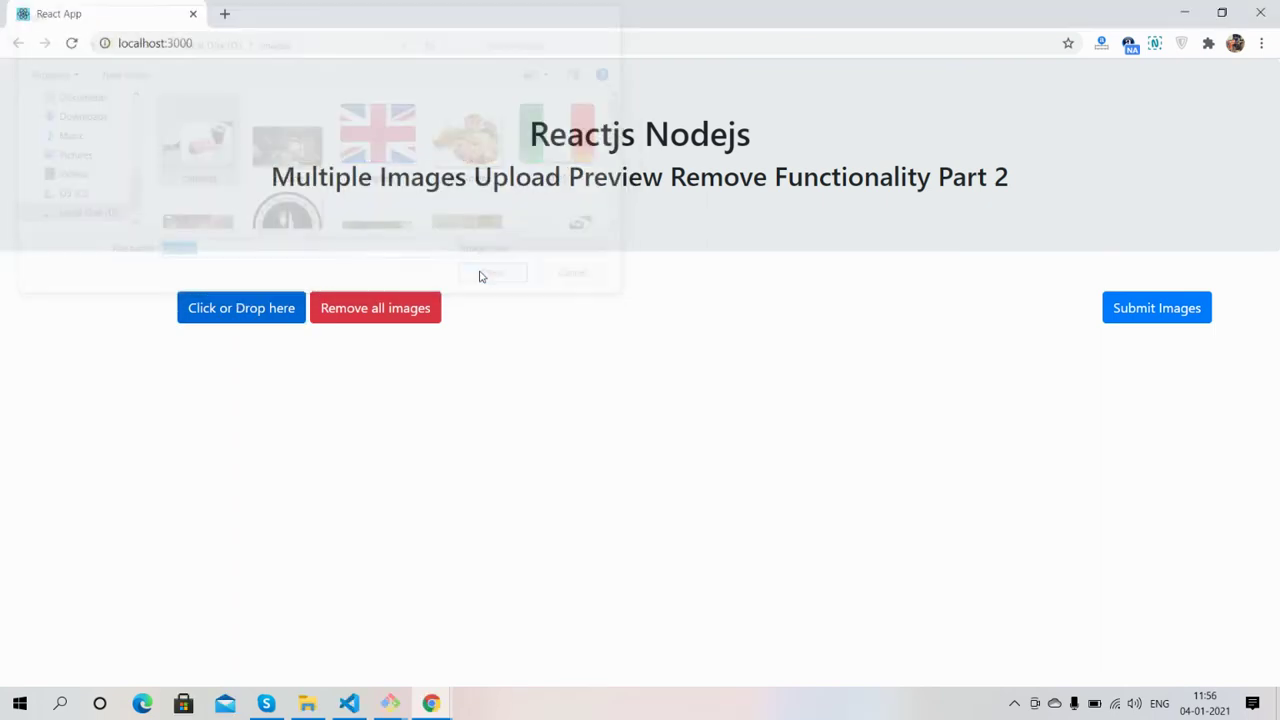
# - Add the reserve image as a second preview and remove that image again
pyautogui.click(265, 310)
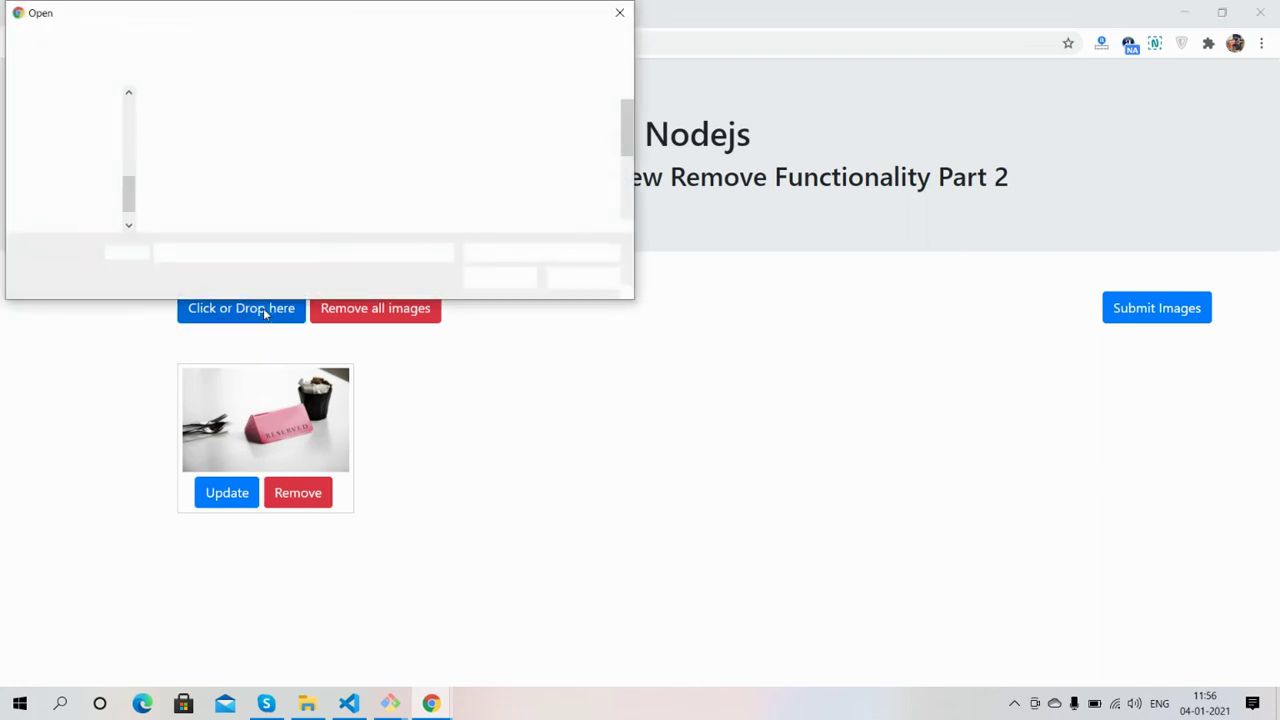
pyautogui.click(556, 224)
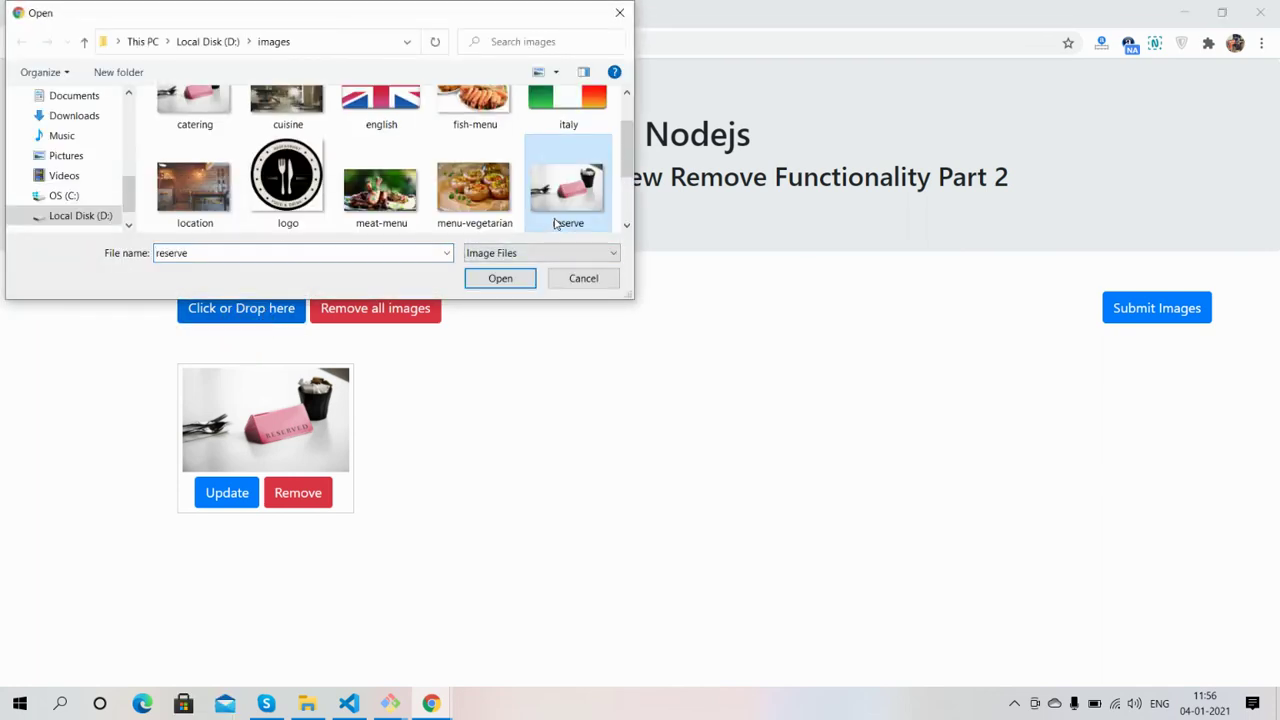
pyautogui.click(500, 279)
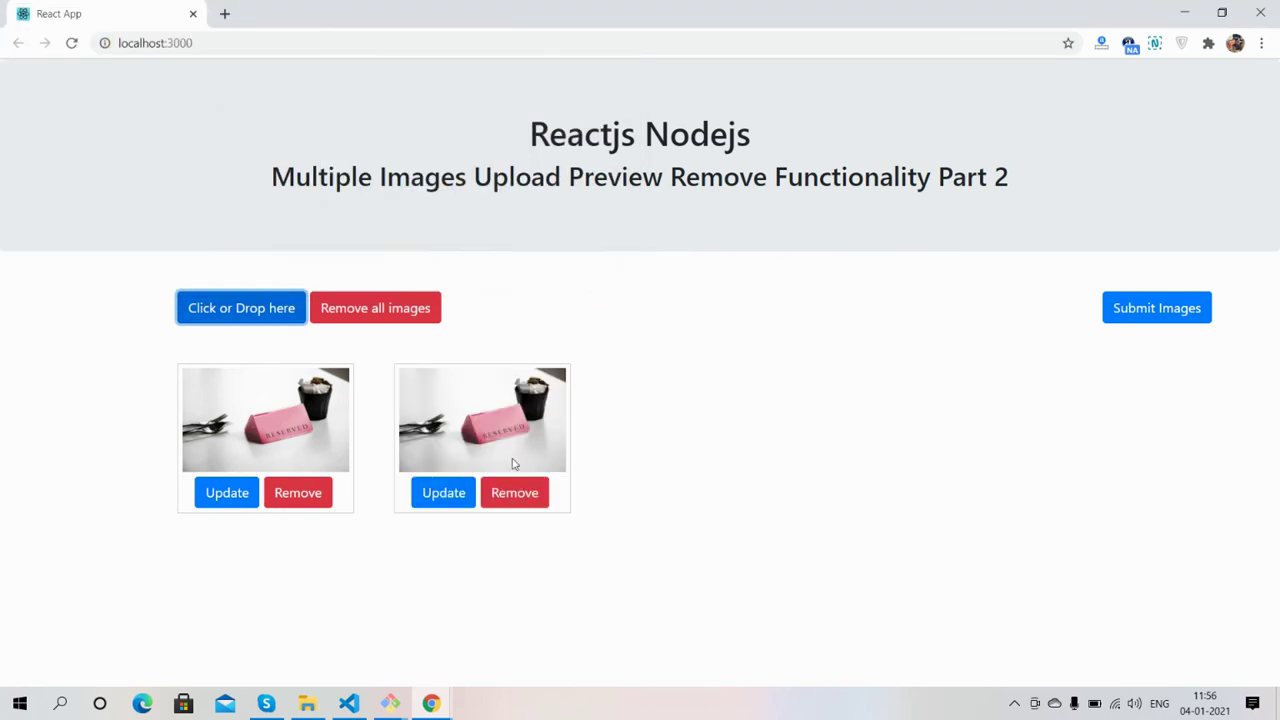
pyautogui.click(514, 493)
# - Add the slider3 image to the preview alongside the catering image
pyautogui.click(243, 308)
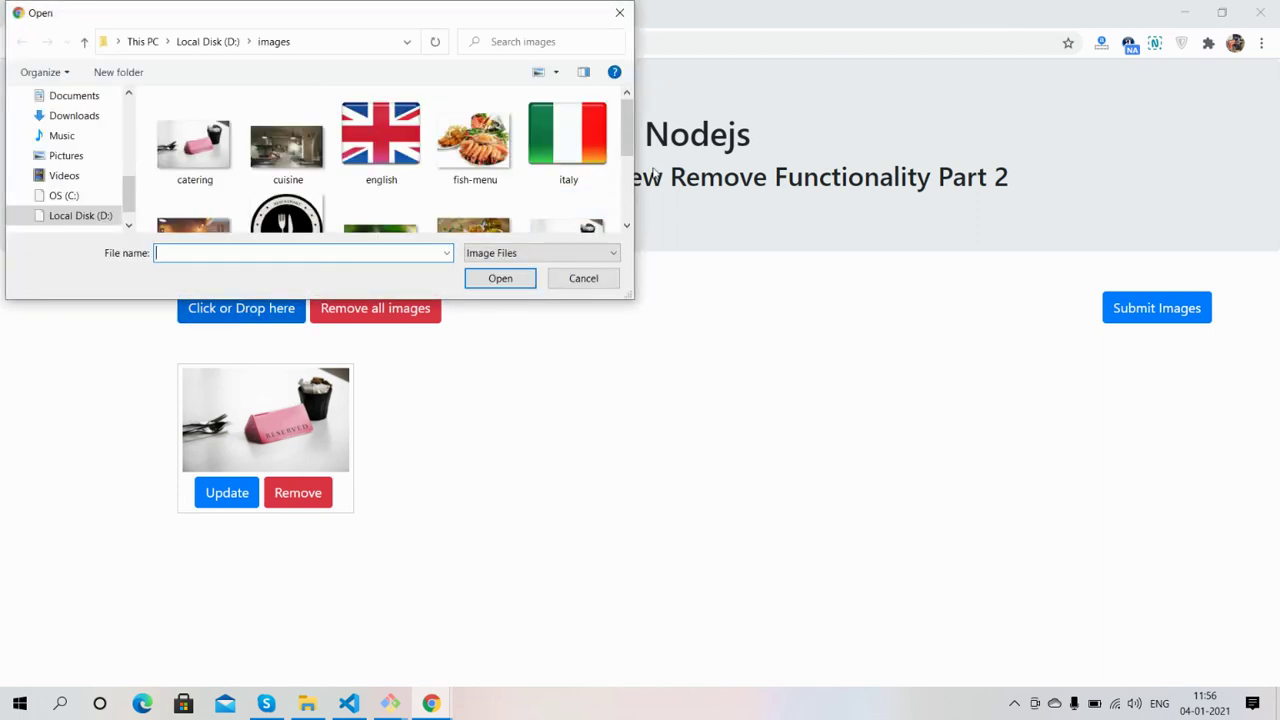
pyautogui.click(628, 226)
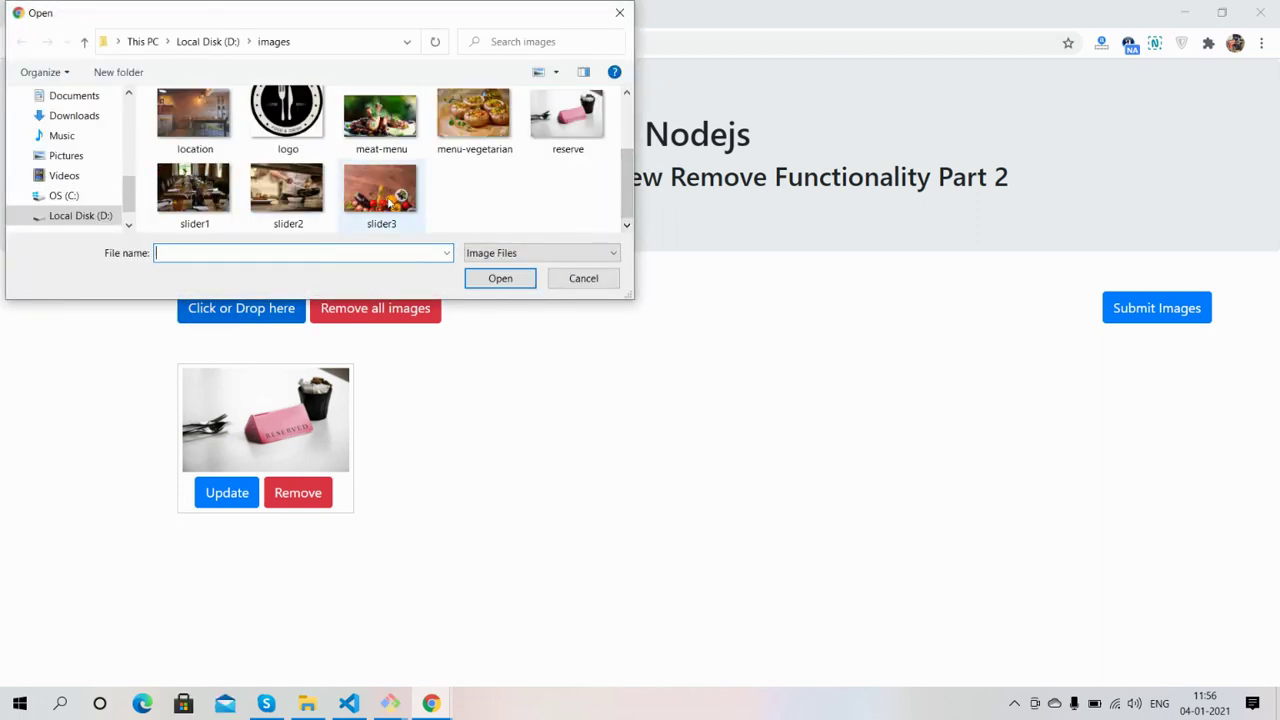
pyautogui.click(388, 200)
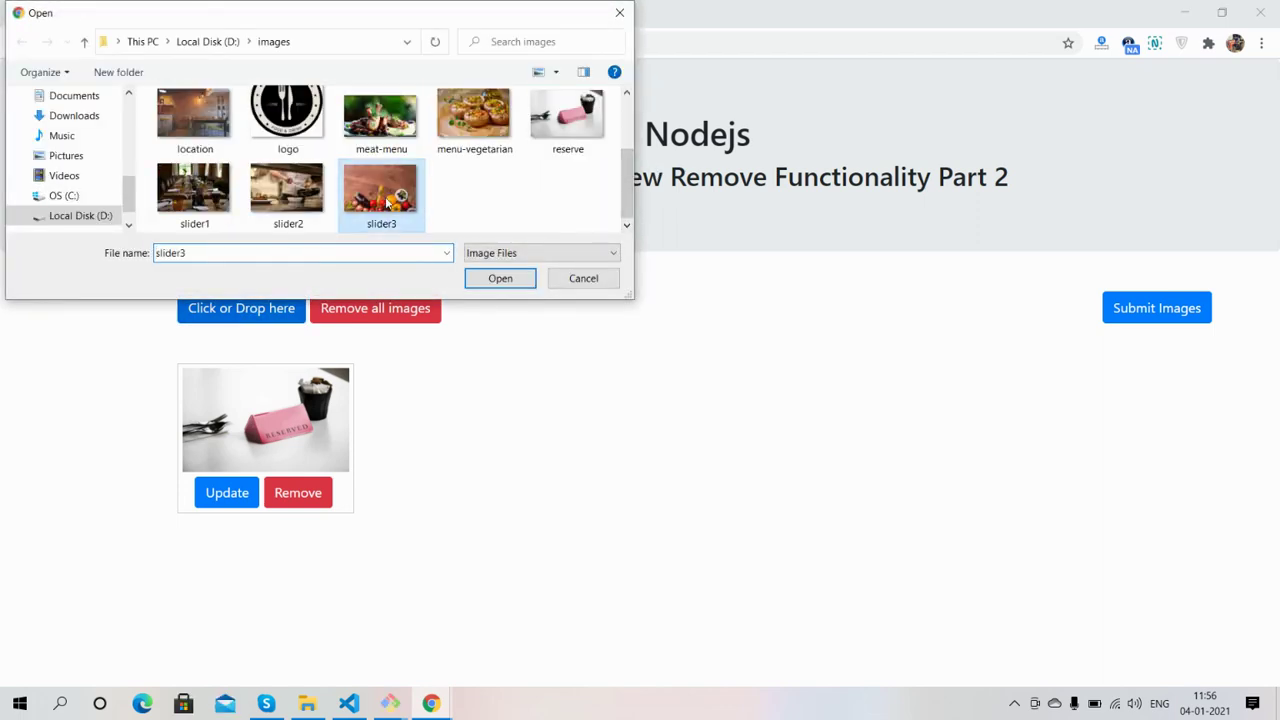
pyautogui.click(503, 281)
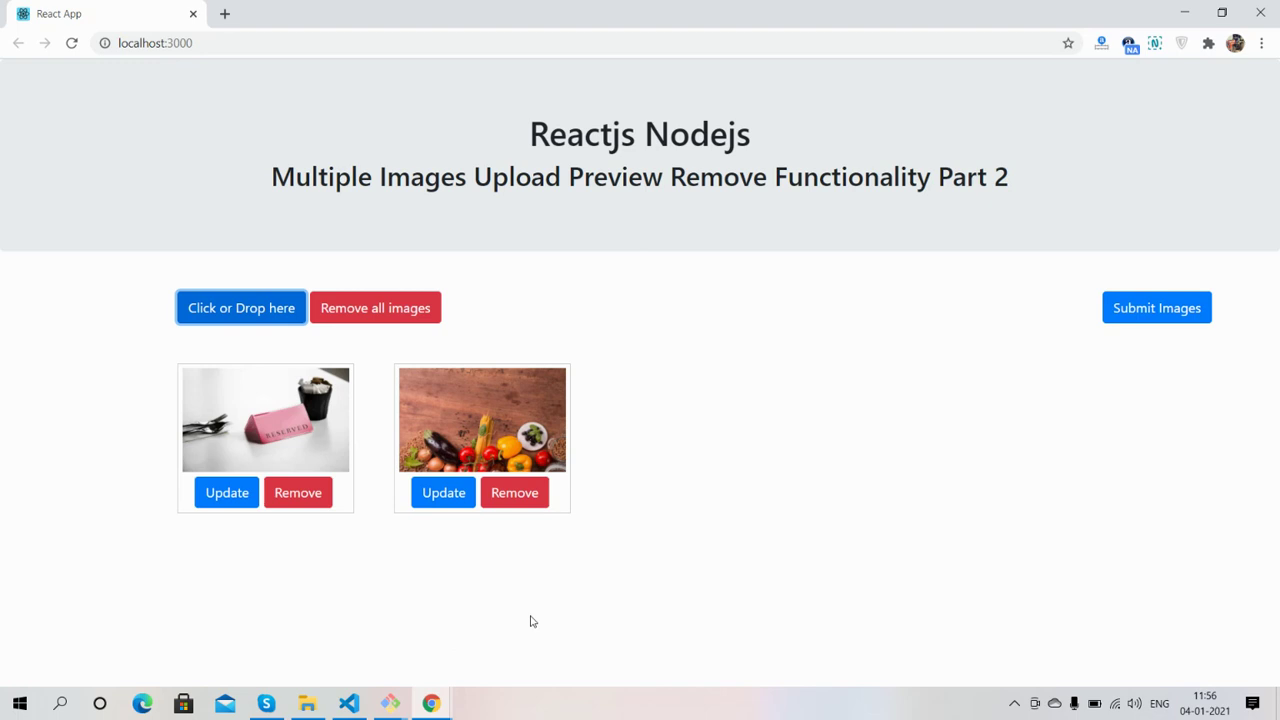
pyautogui.click(446, 702)
pyautogui.click(489, 678)
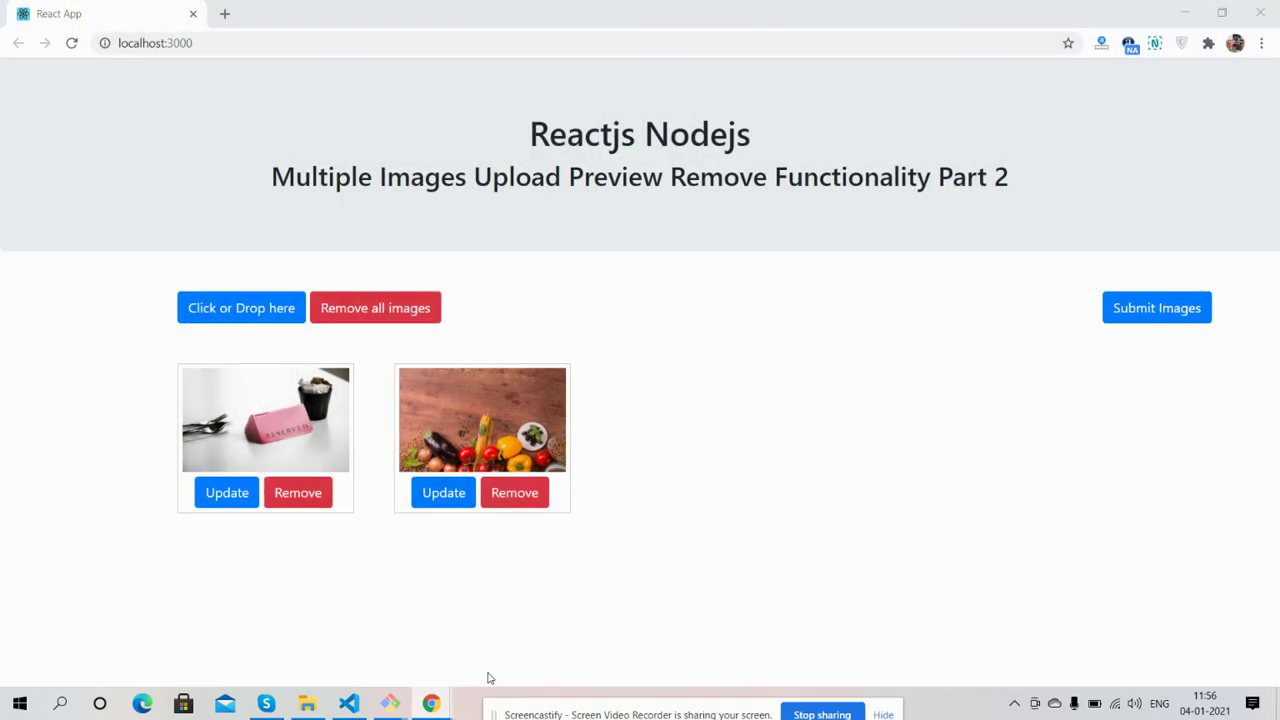